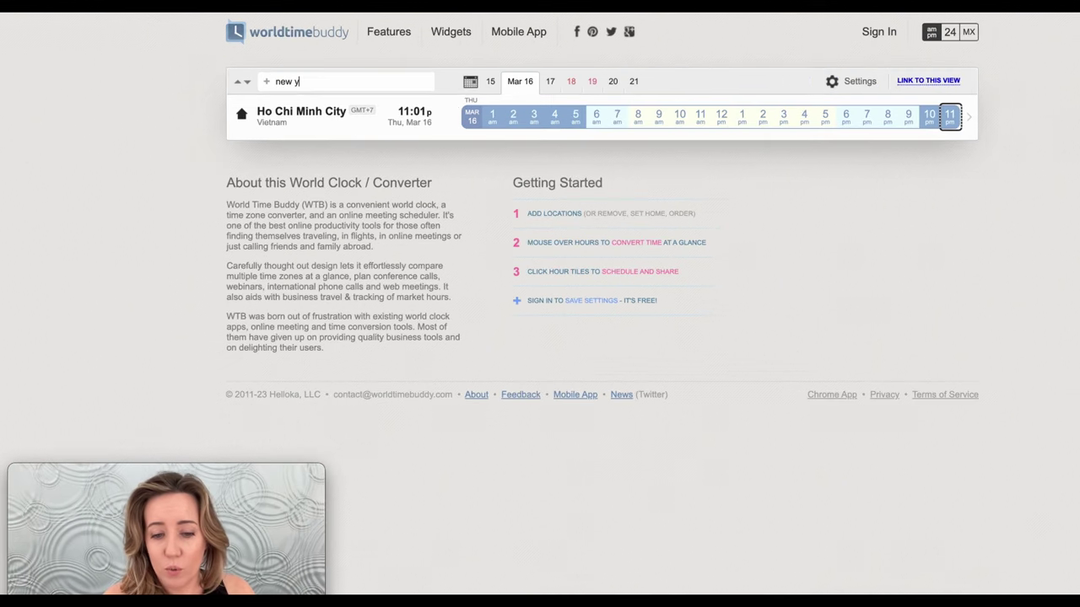
Add New York to the time zone comparison and remove Ho Chi Minh City
{"action": "type", "text": "ork"}
{"action": "left_click", "coordinate": [351, 104]}
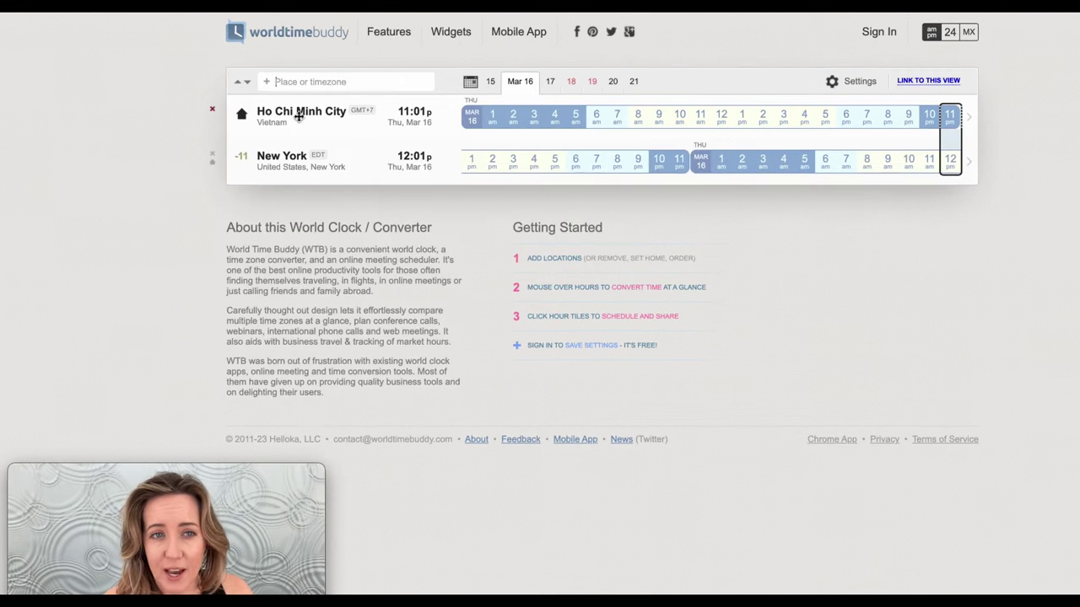
{"action": "left_click", "coordinate": [212, 109]}
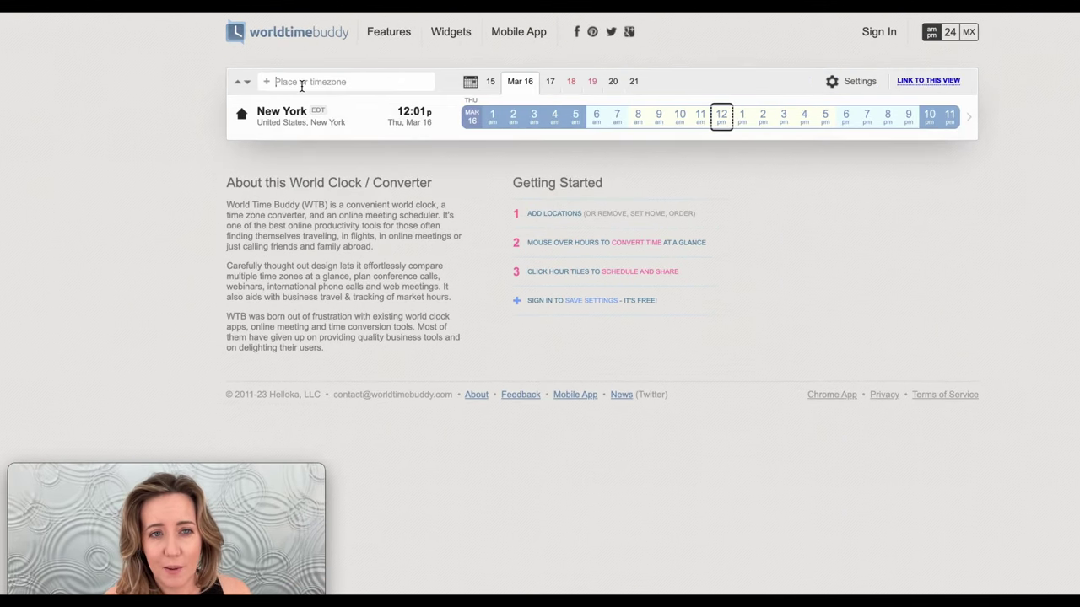
Add Paris, France and Los Angeles, California to the time zone comparison, placing Los Angeles above New York
{"action": "type", "text": "paris"}
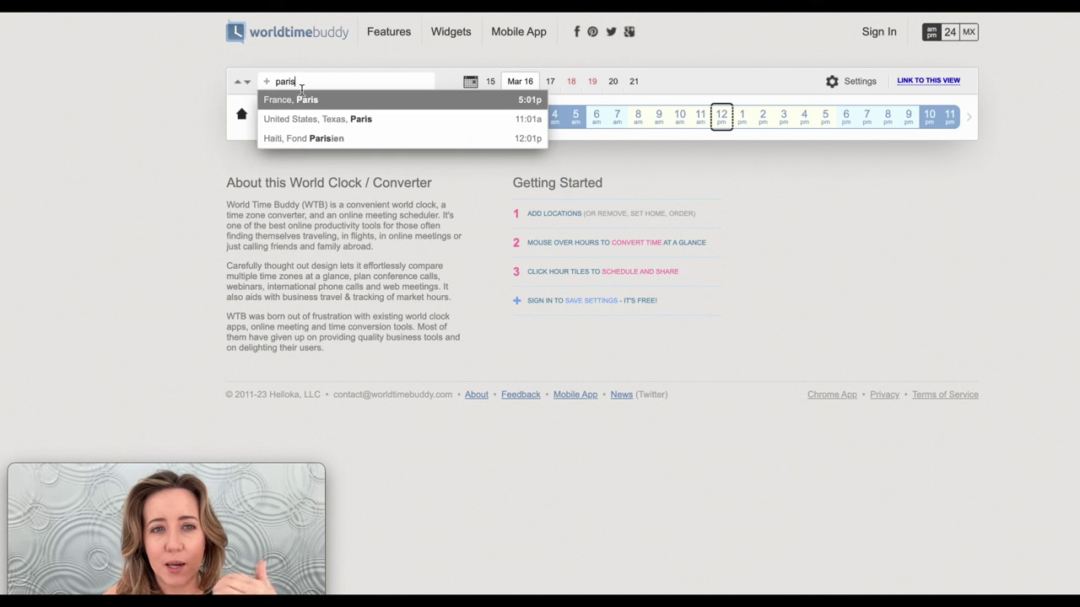
{"action": "left_click", "coordinate": [304, 101]}
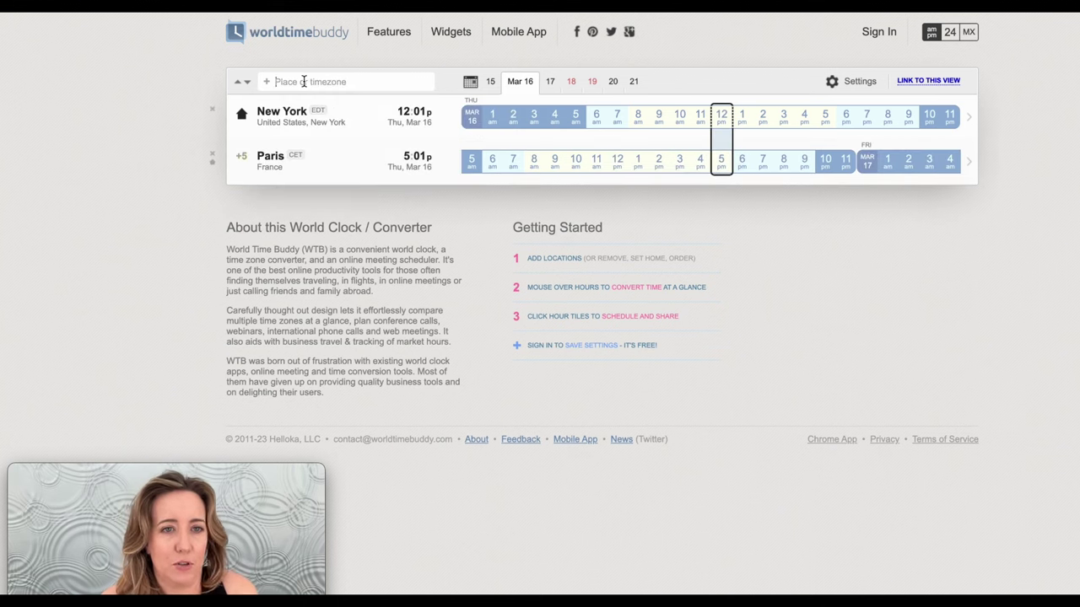
{"action": "type", "text": "los an"}
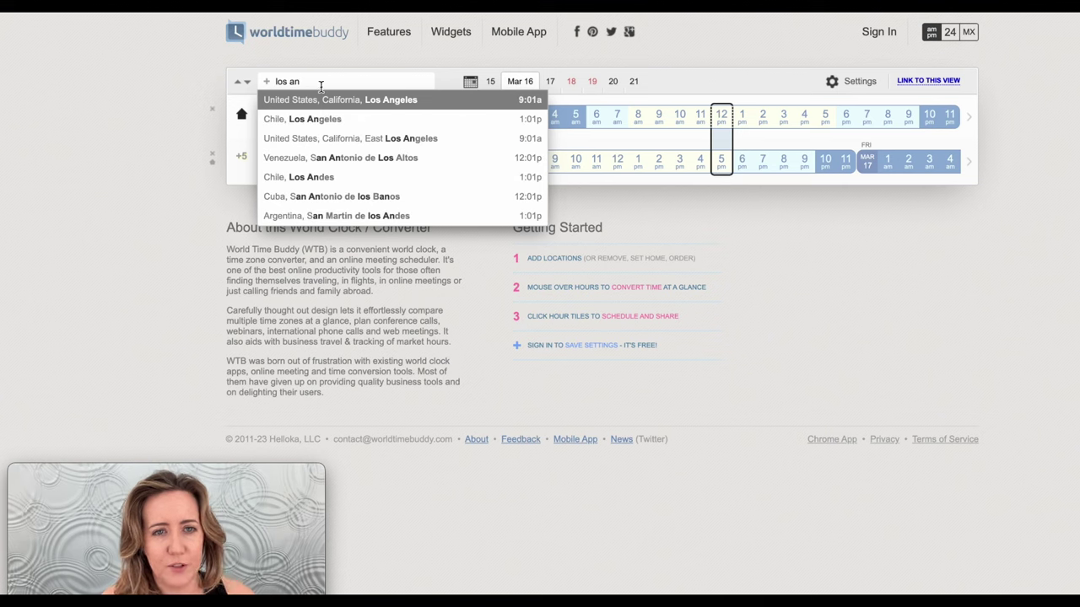
{"action": "left_click", "coordinate": [330, 102]}
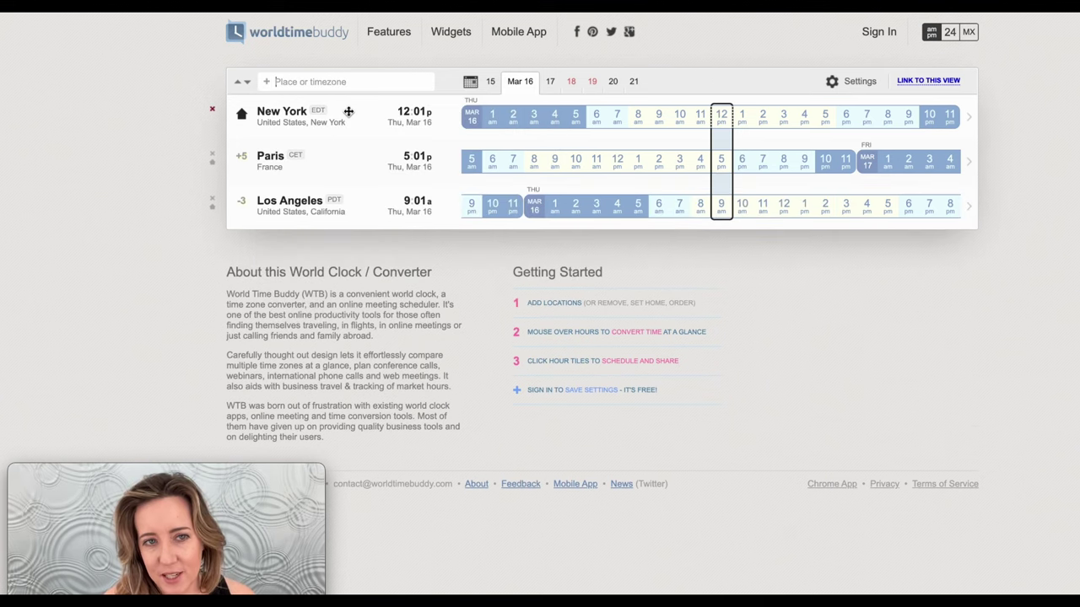
{"action": "left_click_drag", "start_coordinate": [319, 202], "coordinate": [318, 115]}
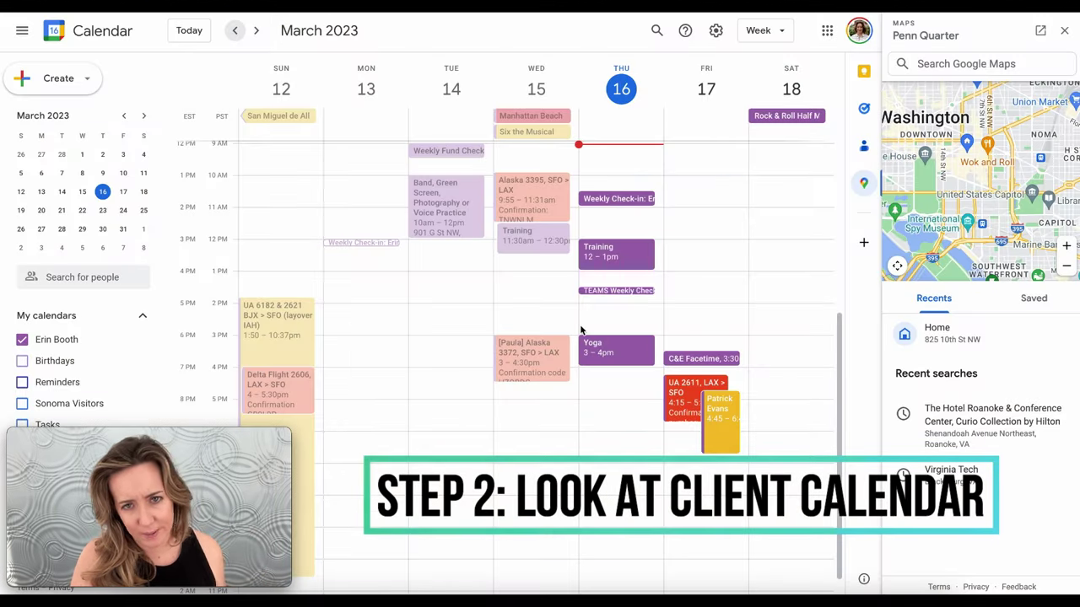
Switch to Google Calendar and review the client's availability week by week up to April 9–15, 2023
{"action": "key", "text": "n"}
{"action": "key", "text": "n"}
{"action": "key", "text": "n"}
{"action": "key", "text": "n"}
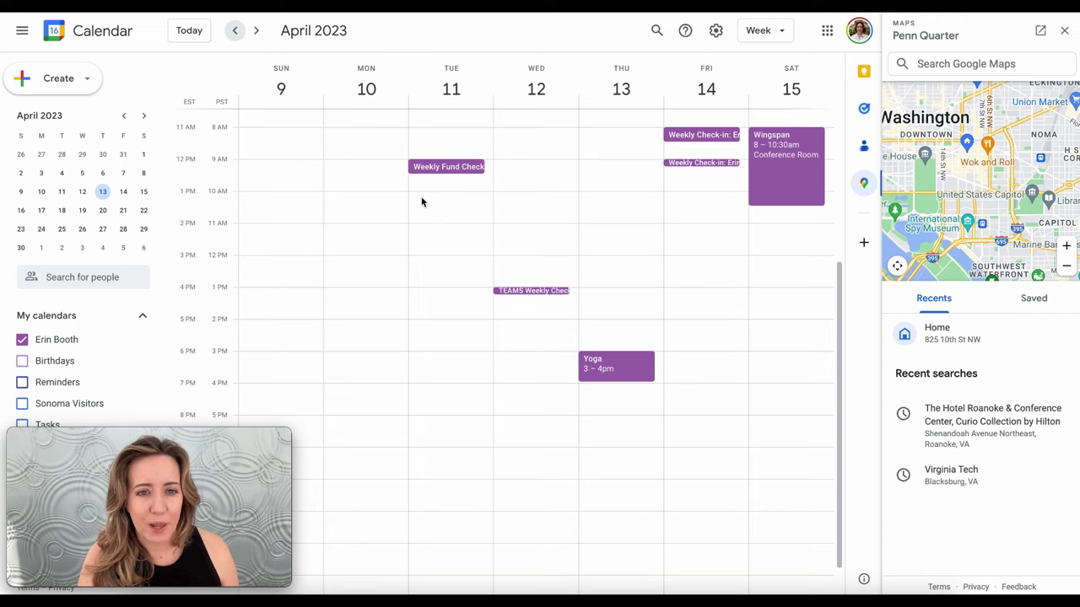
{"action": "scroll", "coordinate": [422, 202], "scroll_direction": "up", "scroll_amount": 3}
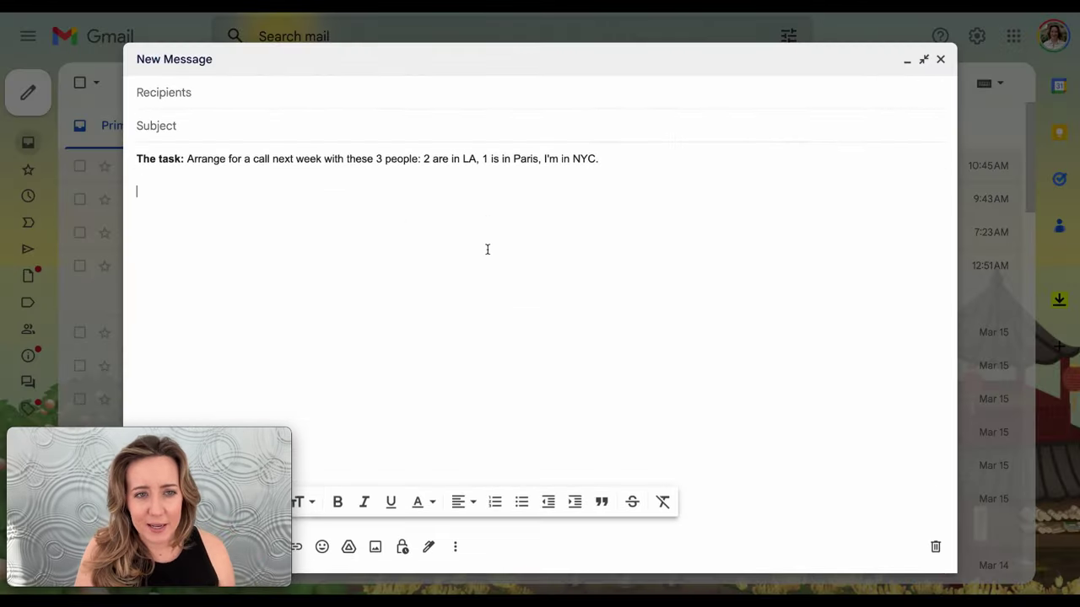
Switch to the new Gmail message and write the greeting "Hello name x LA, name x Paris (moving my client to bcc)."
{"action": "type", "text": "Hello name x LA, name x Paris"}
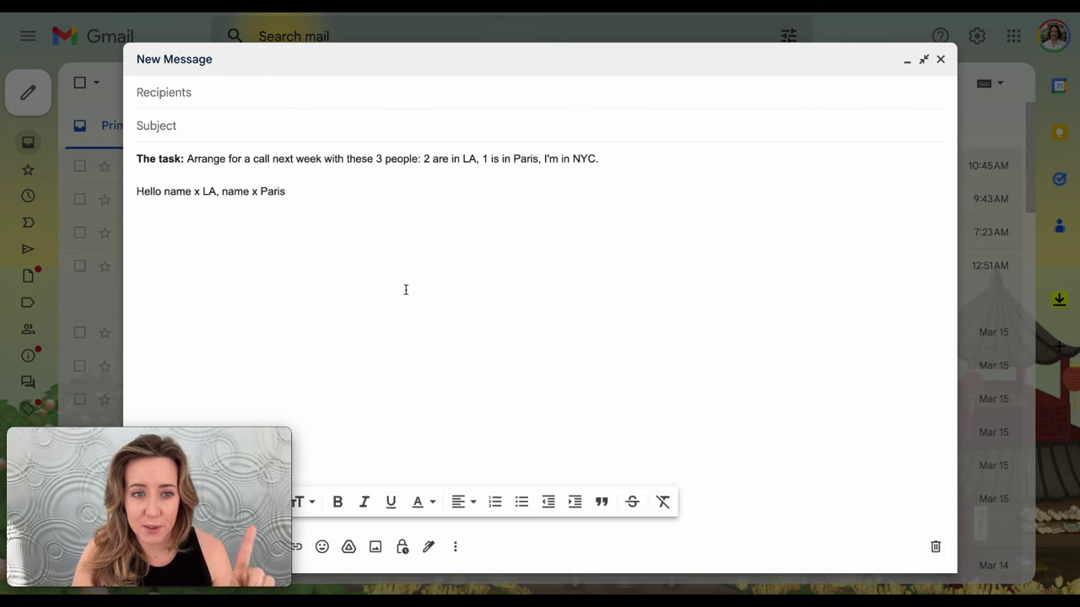
{"action": "left_click", "coordinate": [204, 193]}
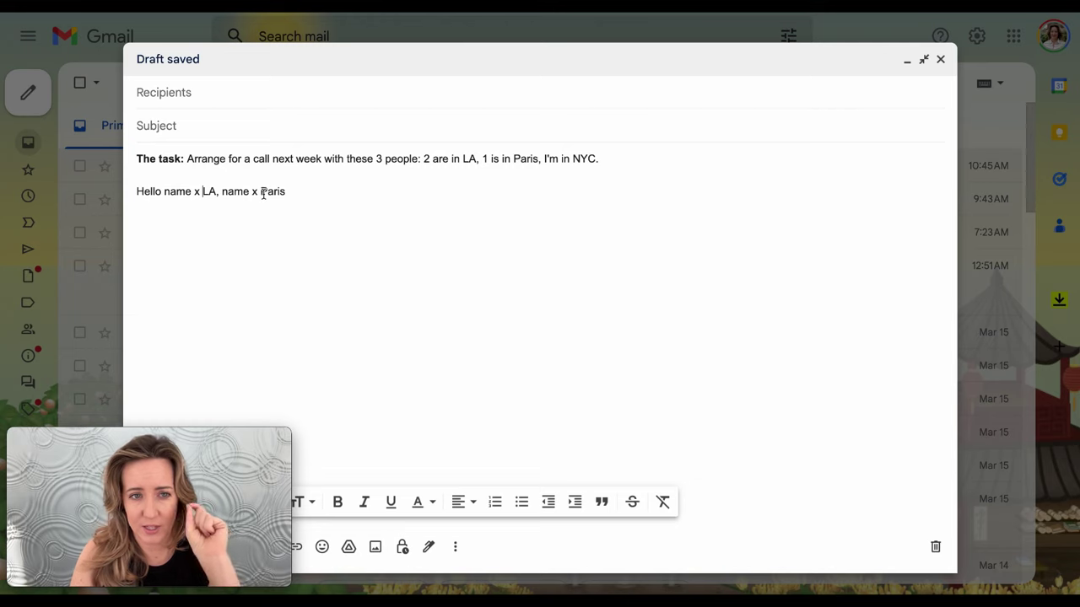
{"action": "key", "text": "End"}
{"action": "type", "text": "(moving"}
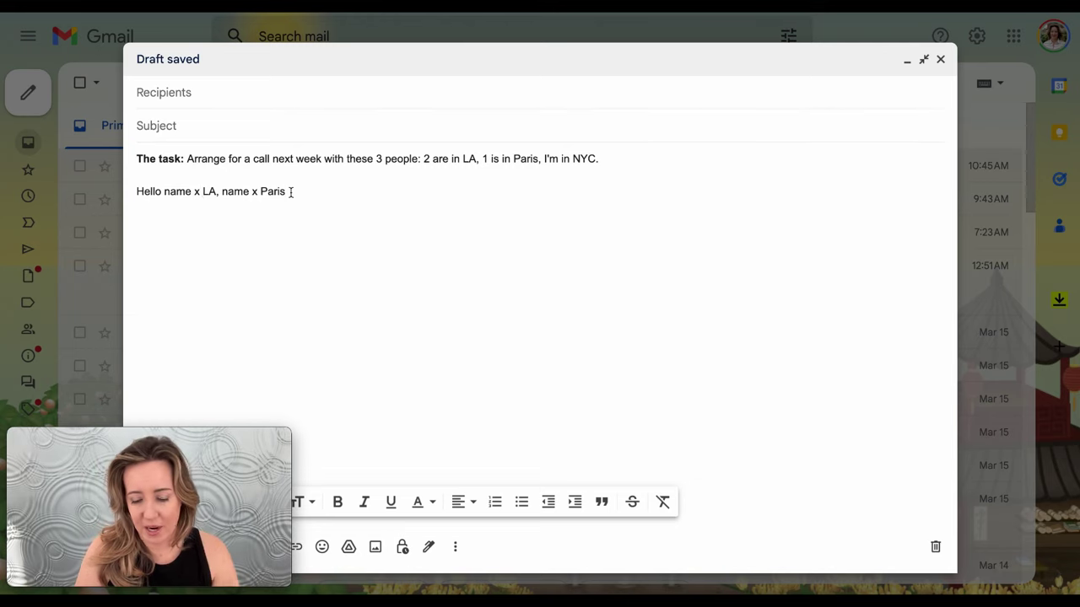
{"action": "type", "text": " my client to bcc)."}
{"action": "key", "text": "Return"}
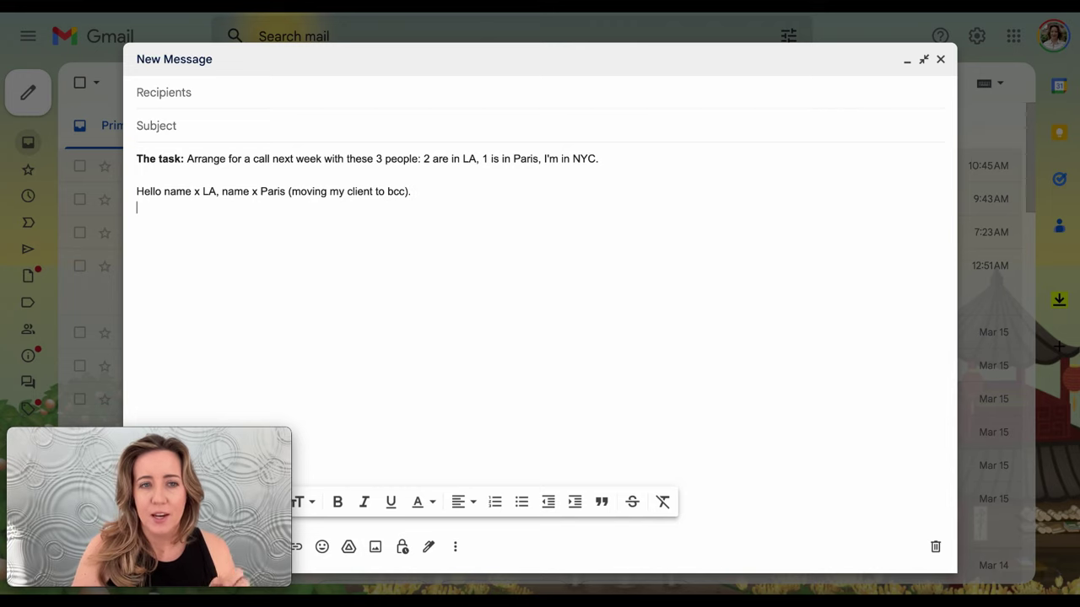
Reveal the Bcc field and add the body line "Please let me know if any of the following times work for you for a call:"
{"action": "left_click", "coordinate": [184, 94]}
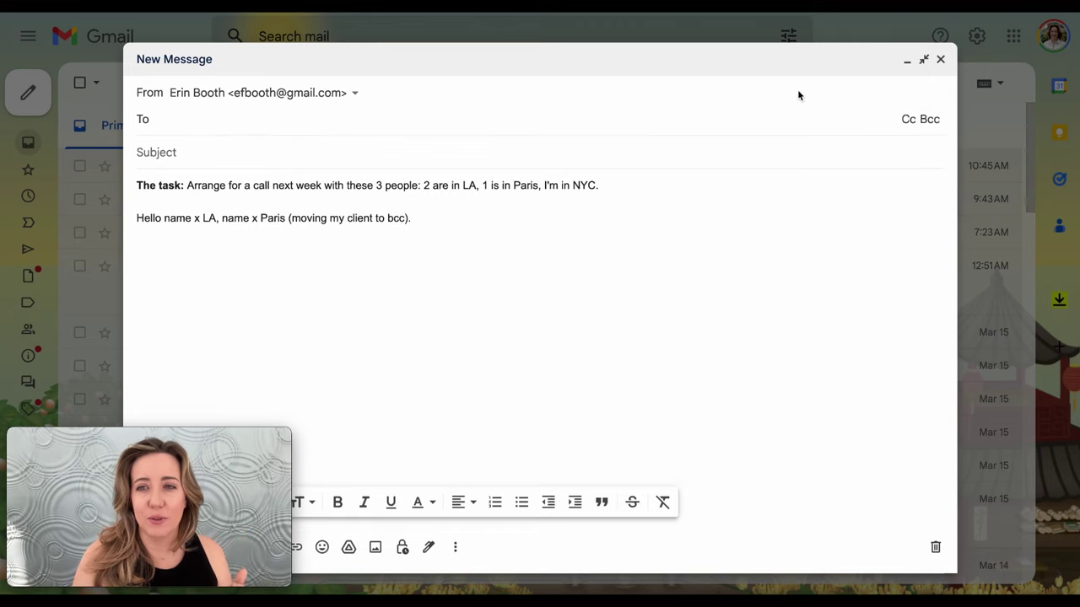
{"action": "left_click", "coordinate": [929, 121]}
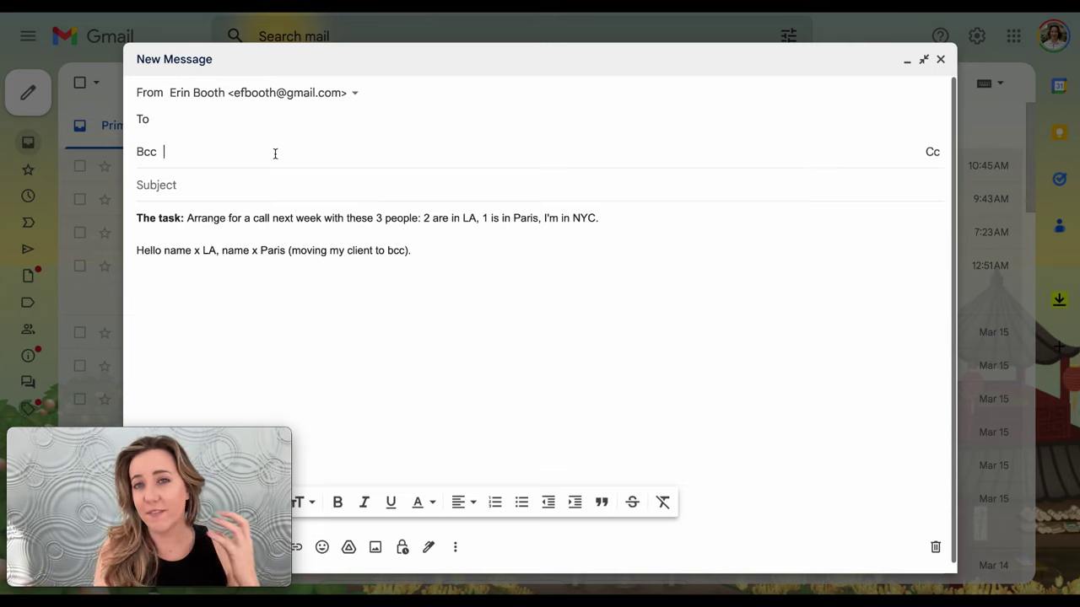
{"action": "left_click", "coordinate": [413, 252]}
{"action": "key", "text": "Return"}
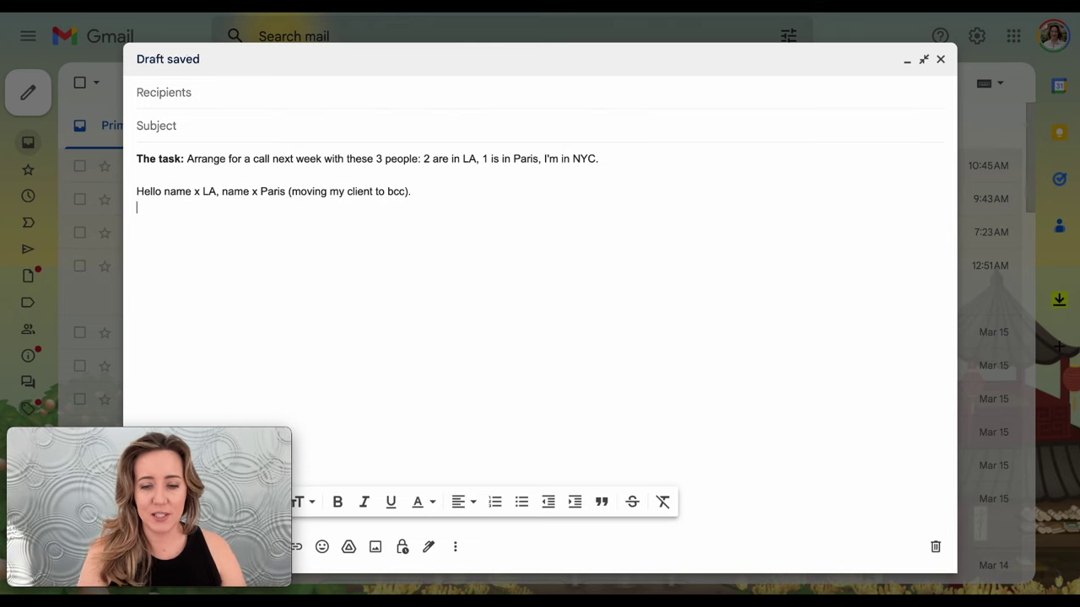
{"action": "type", "text": "Please let me know if any of the following times work for you for a call:"}
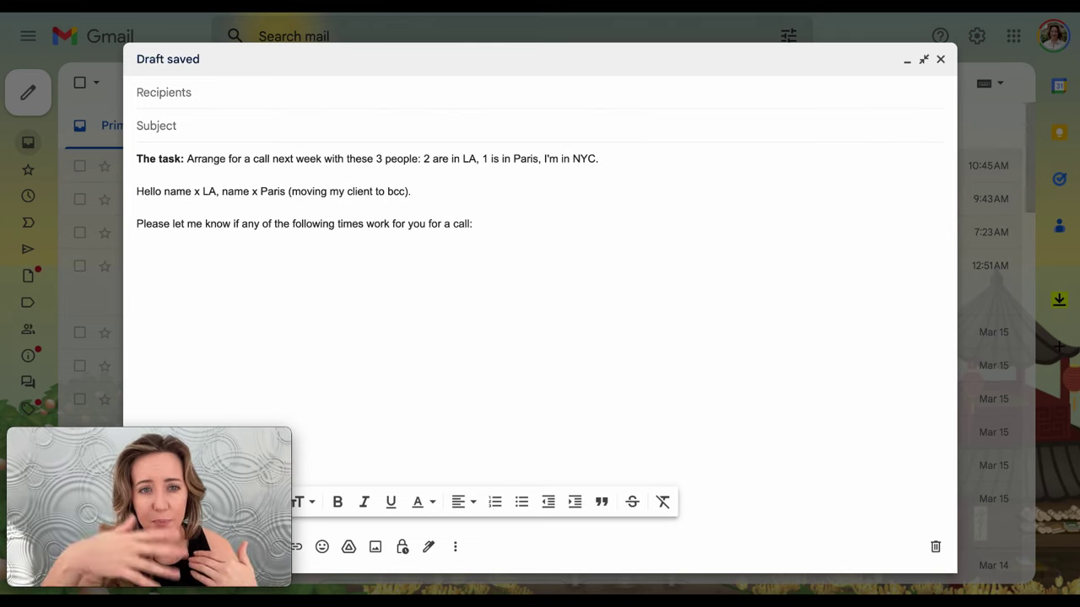
Start a bulleted list with "Monday (date), open anytime between 8:00am PST - 10:00am PST /"
{"action": "left_click", "coordinate": [523, 503]}
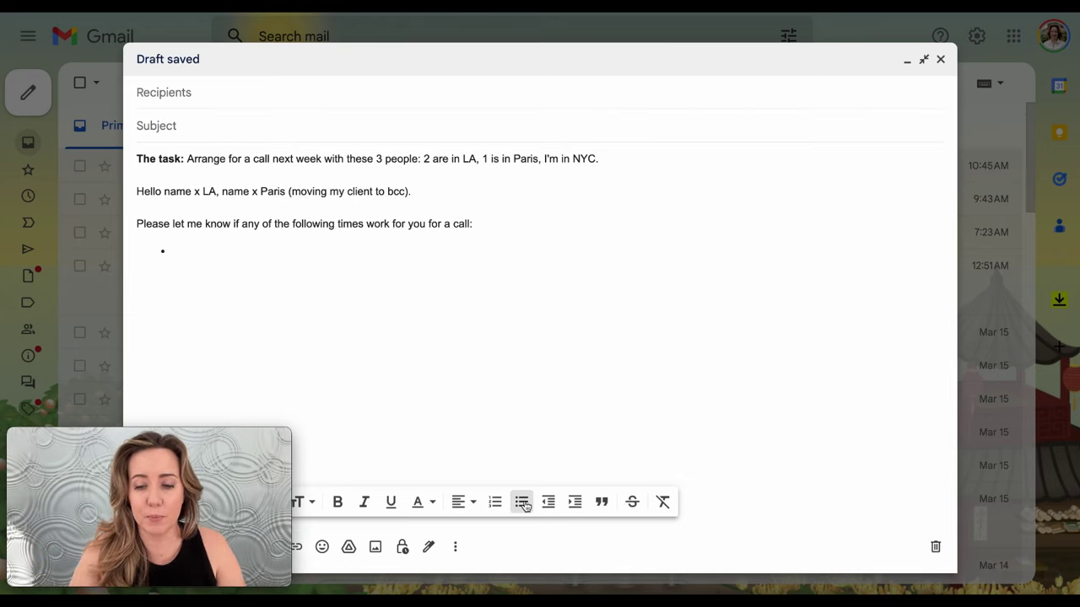
{"action": "type", "text": "Monday (date),"}
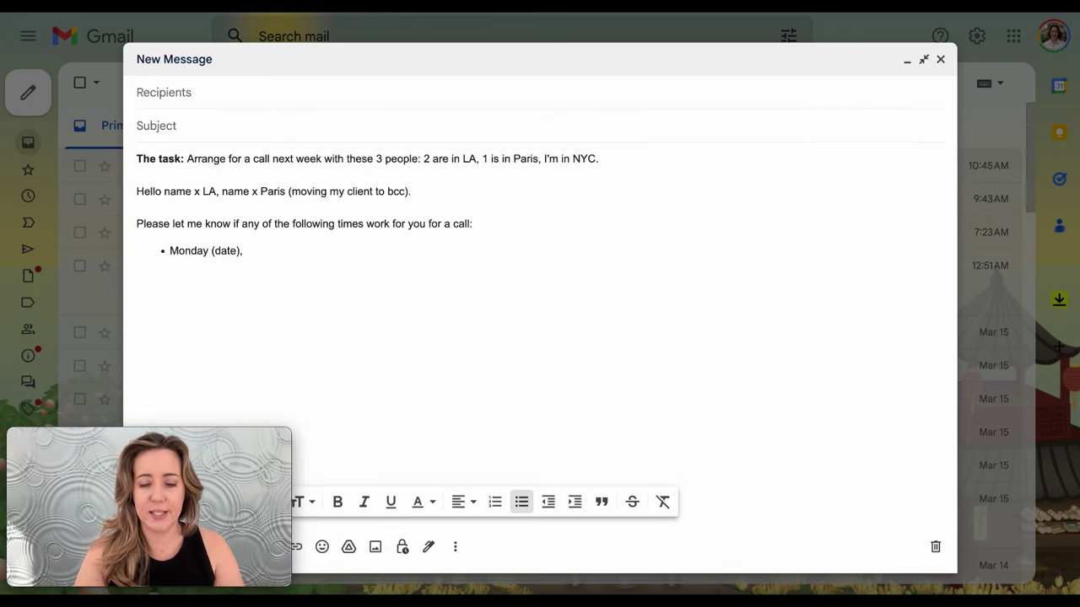
{"action": "type", "text": " open anytime between 8:00am PST - 9"}
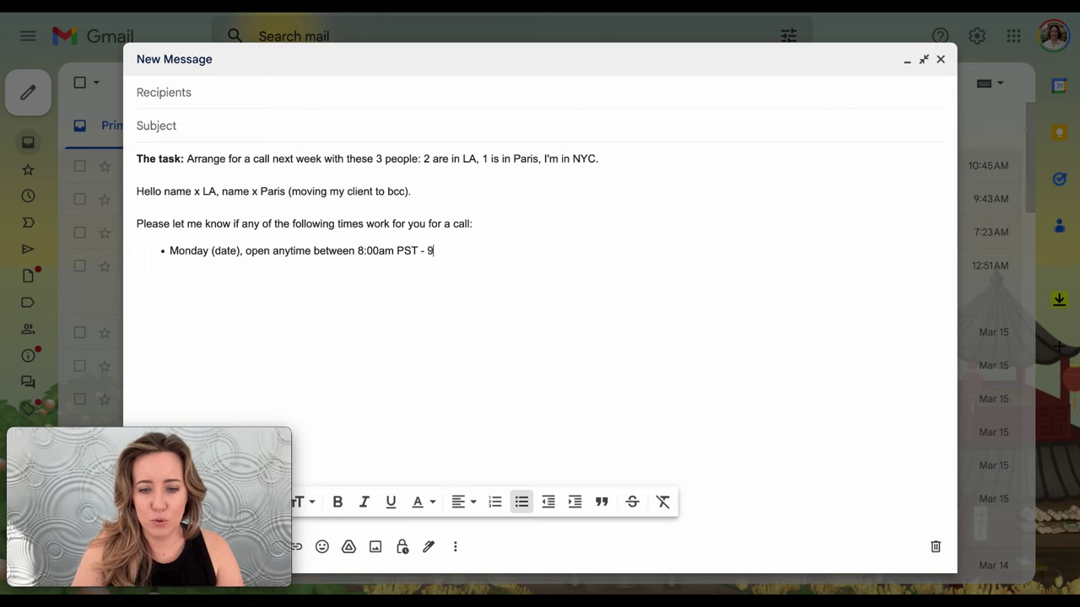
{"action": "key", "text": "BackSpace"}
{"action": "type", "text": "10:00am PS"}
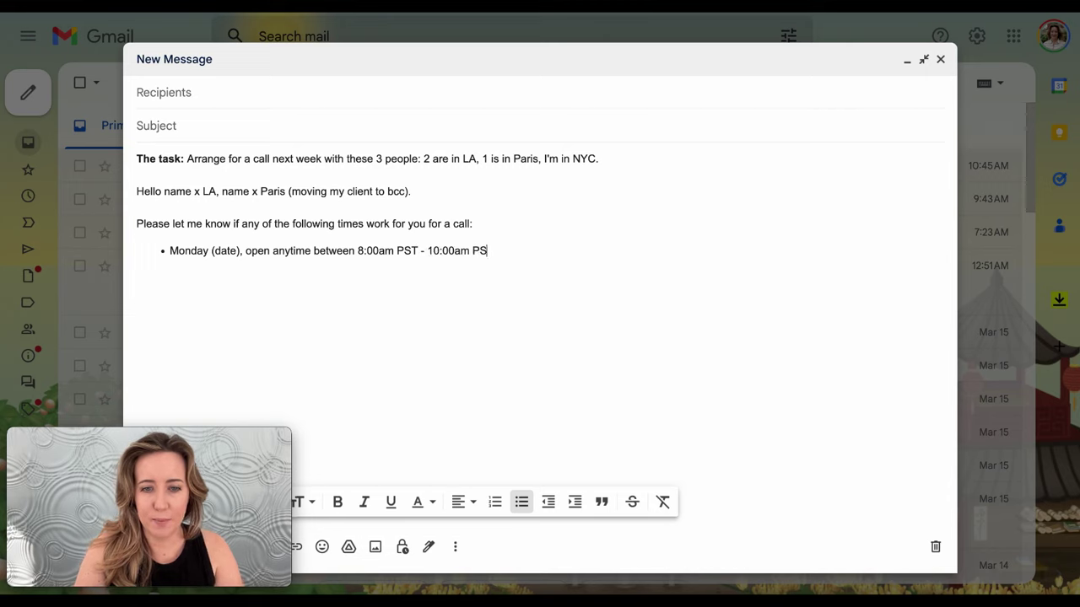
{"action": "type", "text": "T /"}
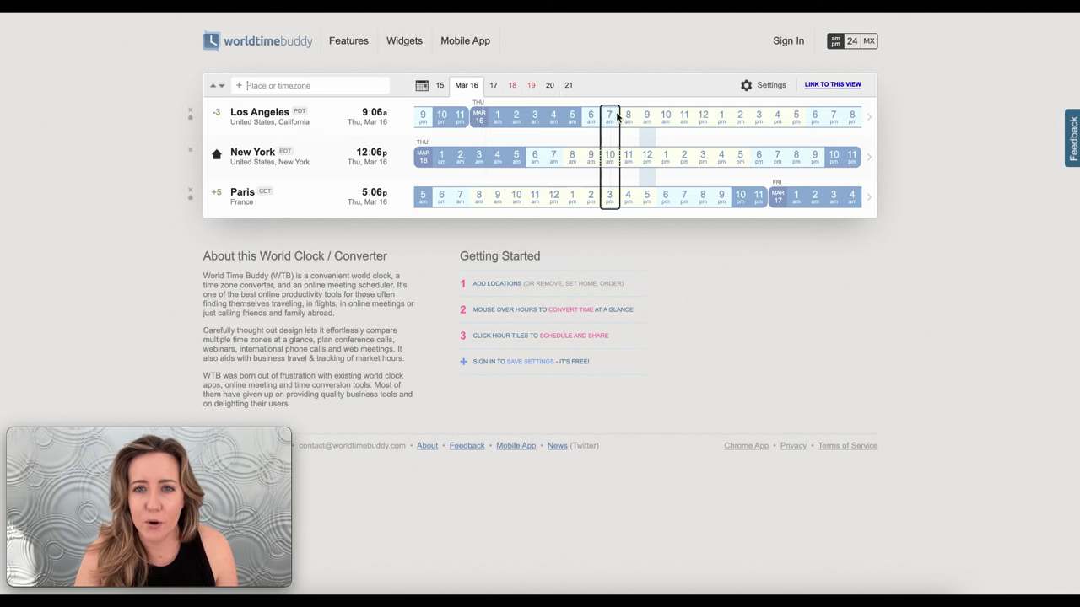
Check the 8 am Los Angeles slot in World Time Buddy and append "4:00pm - 7:00pm CET" to the email's Monday bullet
{"action": "left_click", "coordinate": [626, 118]}
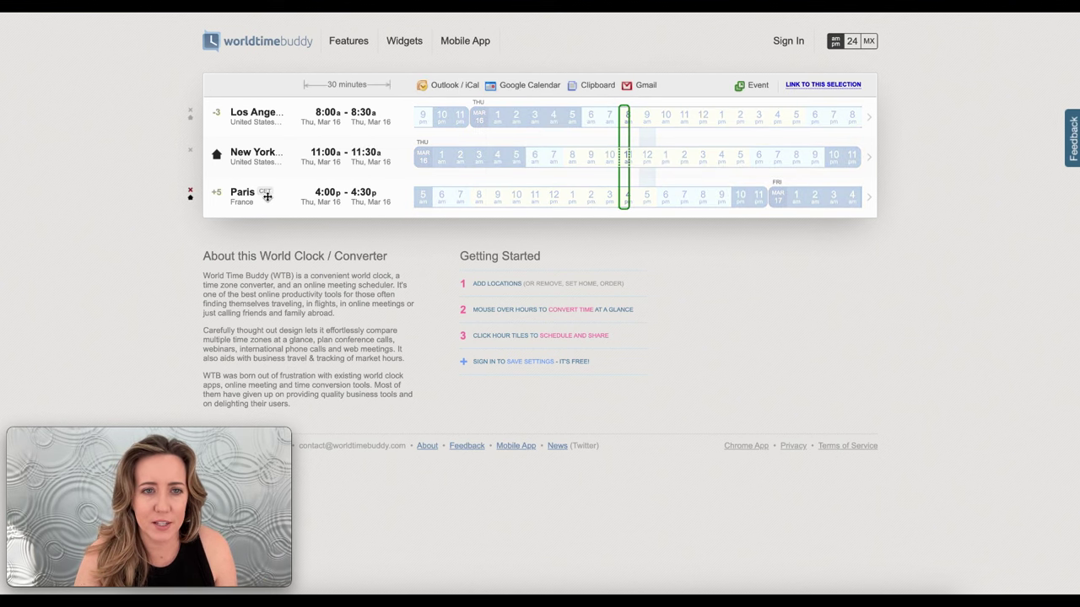
{"action": "mouse_move", "coordinate": [265, 194]}
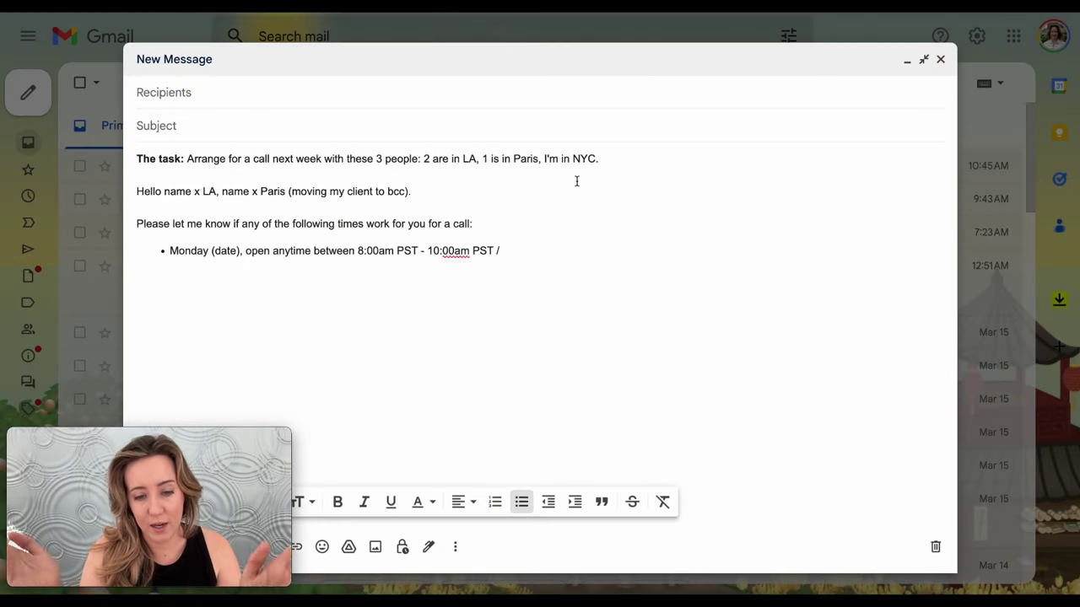
{"action": "type", "text": "4:0"}
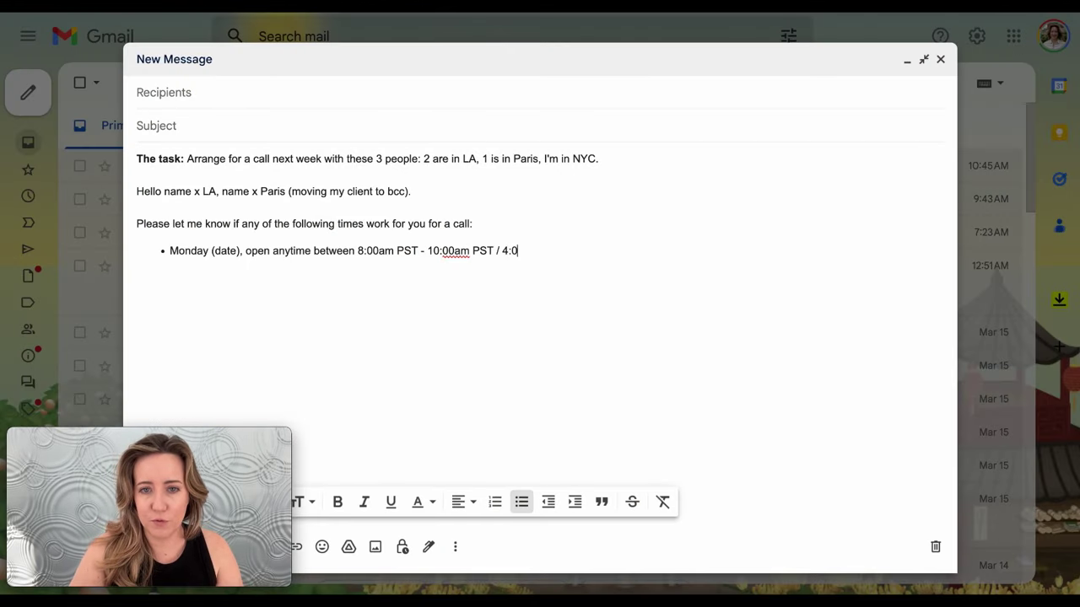
{"action": "type", "text": "0pm -"}
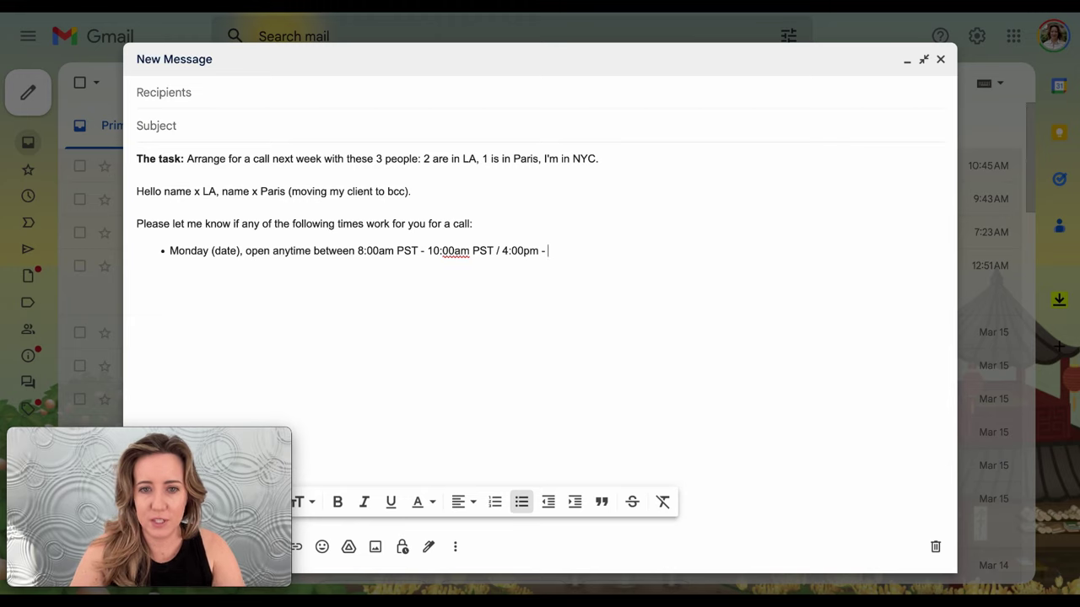
{"action": "type", "text": " 6:00pm CET"}
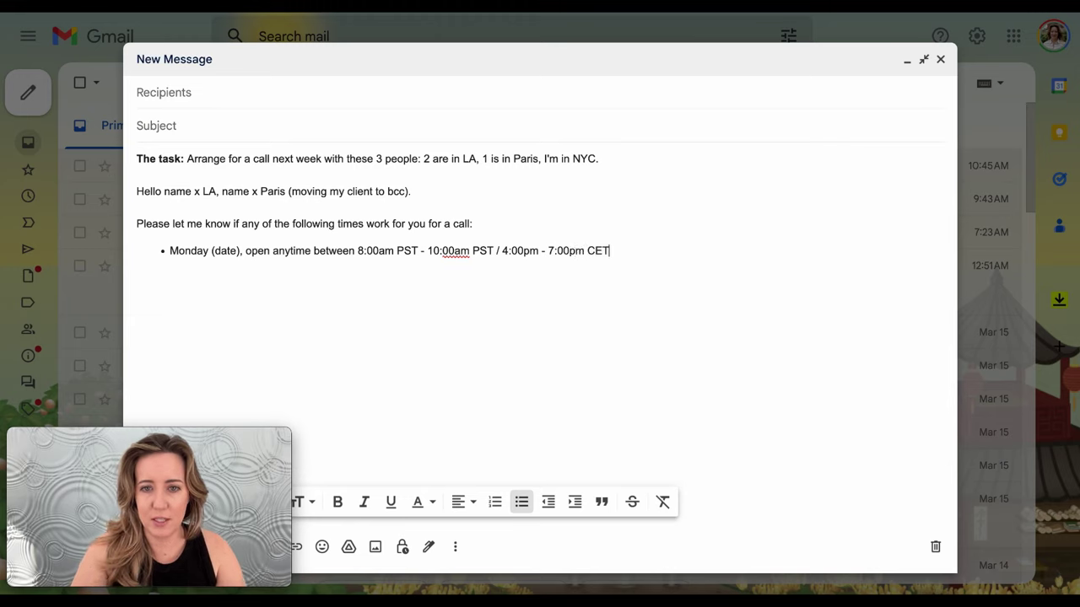
Add the bullet "Tuesday (date) at 8:00am PST / 4:00pm CET" below the Monday option
{"action": "key", "text": "Return"}
{"action": "type", "text": "Tuesday (date) at 8:00am PST / 4:00pm CET"}
{"action": "key", "text": "Return"}
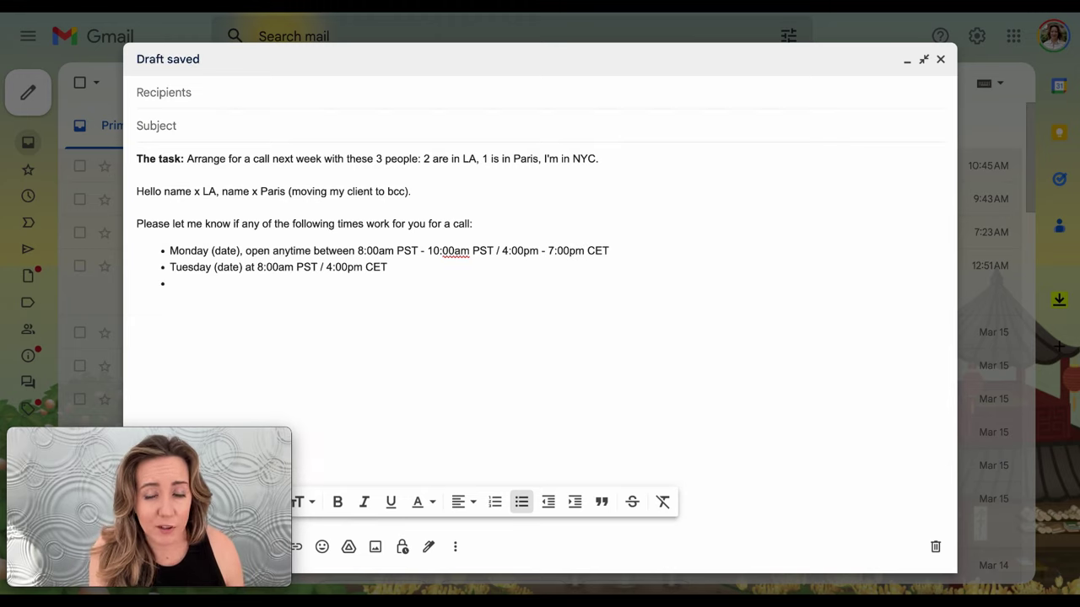
End the list and write "I will send a Zoom link once we land on a time.", closing with "Thank you," and the sender's first name
{"action": "key", "text": "BackSpace"}
{"action": "key", "text": "BackSpace"}
{"action": "type", "text": "I will send a Zoom link once we land on a time."}
{"action": "key", "text": "Return"}
{"action": "key", "text": "Return"}
{"action": "type", "text": "Thank you,"}
{"action": "key", "text": "Return"}
{"action": "key", "text": "Return"}
{"action": "type", "text": "Erin"}
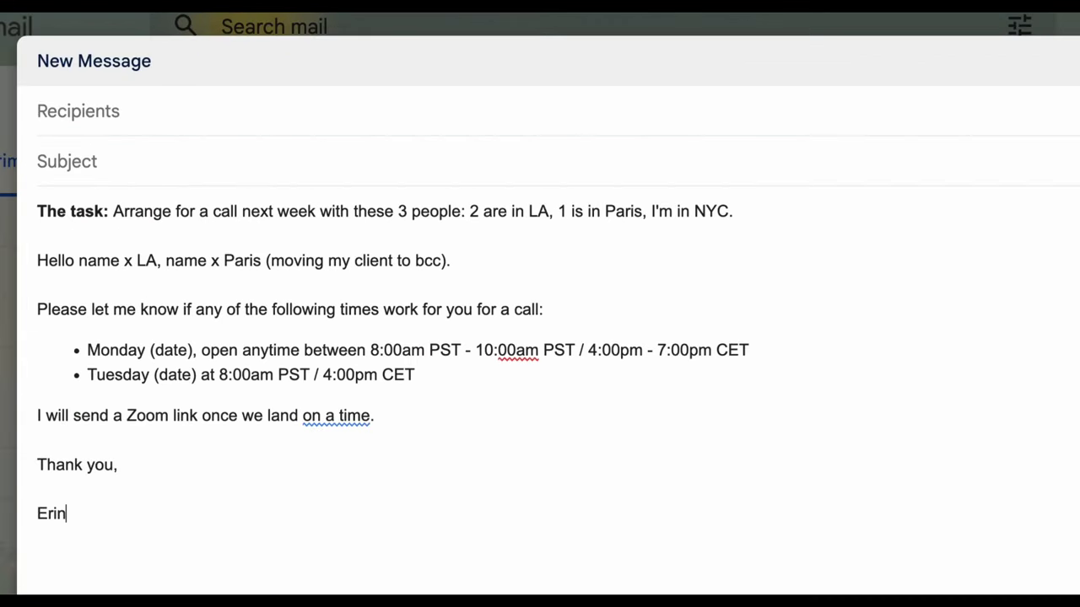
{"action": "left_click", "coordinate": [384, 417]}
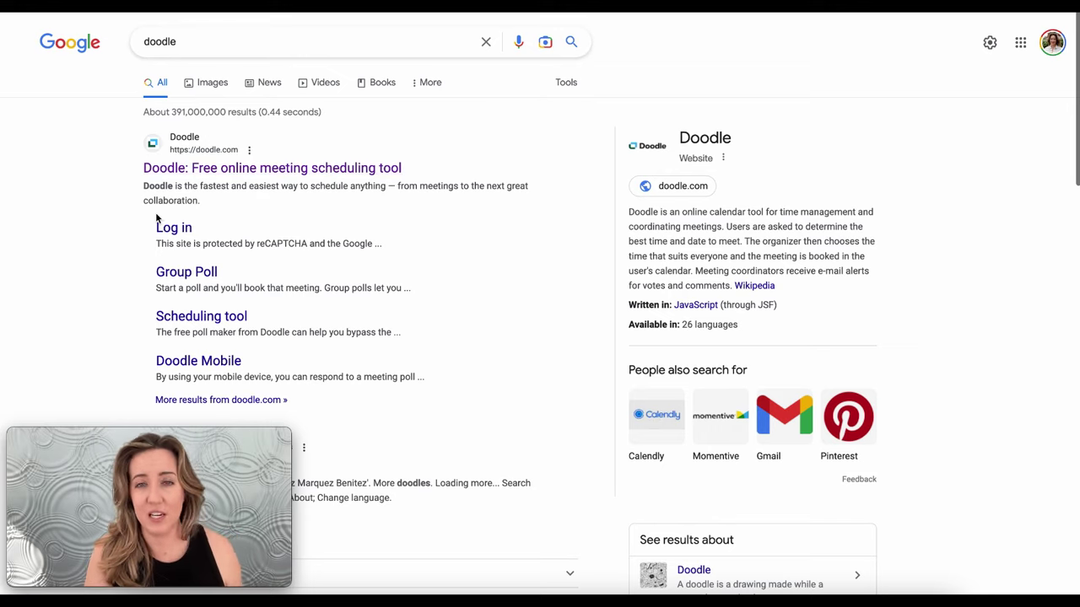
Open the Doodle website from the Google results, accept all cookies and start creating a Doodle
{"action": "left_click", "coordinate": [294, 174]}
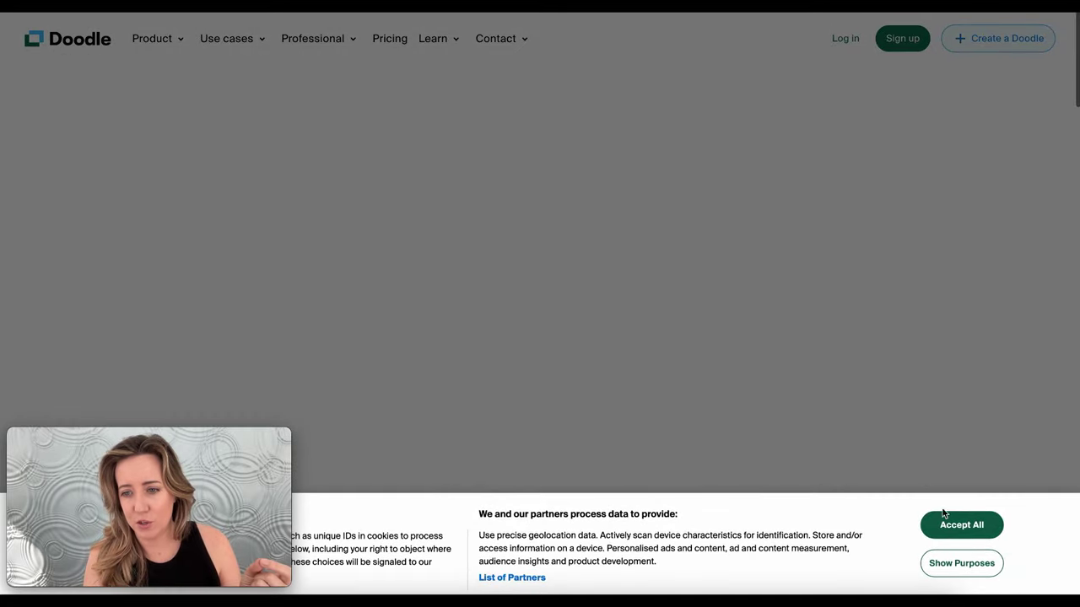
{"action": "left_click", "coordinate": [946, 520]}
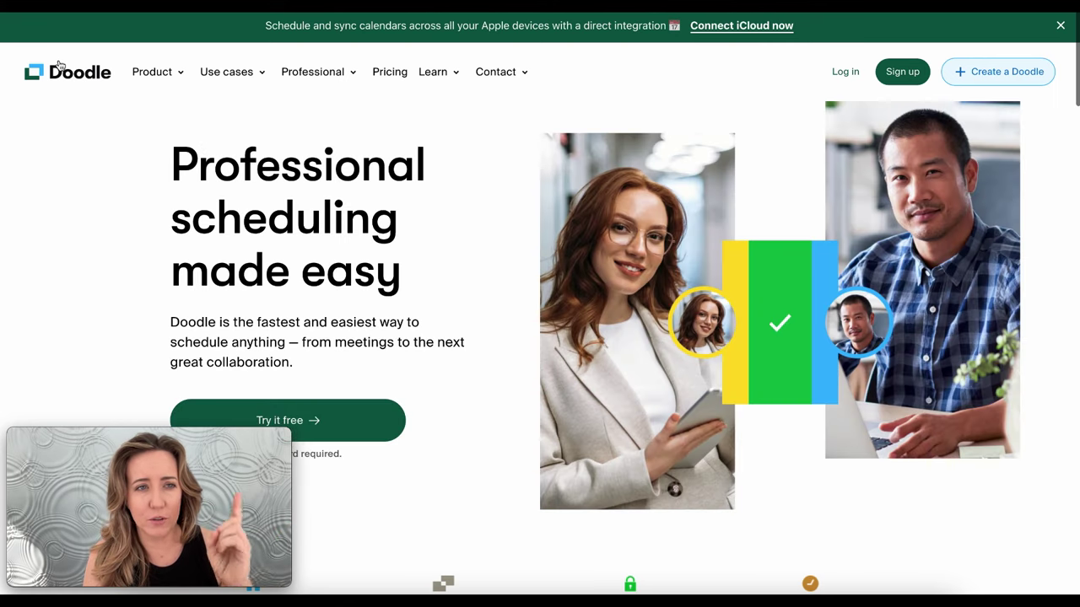
{"action": "left_click", "coordinate": [1030, 70]}
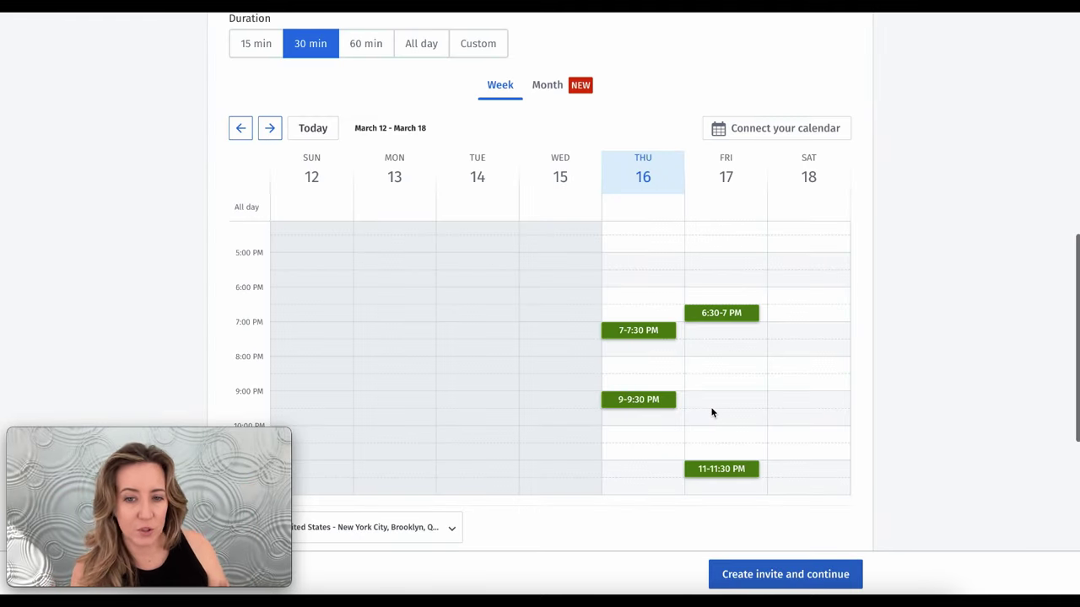
Add a 10:30–11 PM time option on Thursday, March 16 to the Doodle invite
{"action": "left_click", "coordinate": [639, 453]}
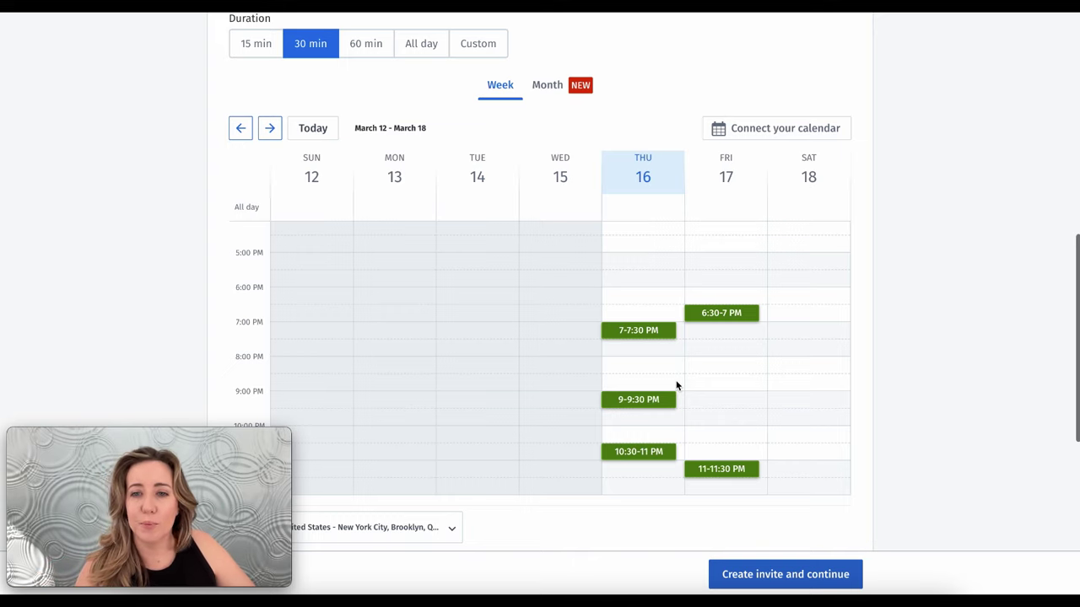
{"action": "mouse_move", "coordinate": [633, 331]}
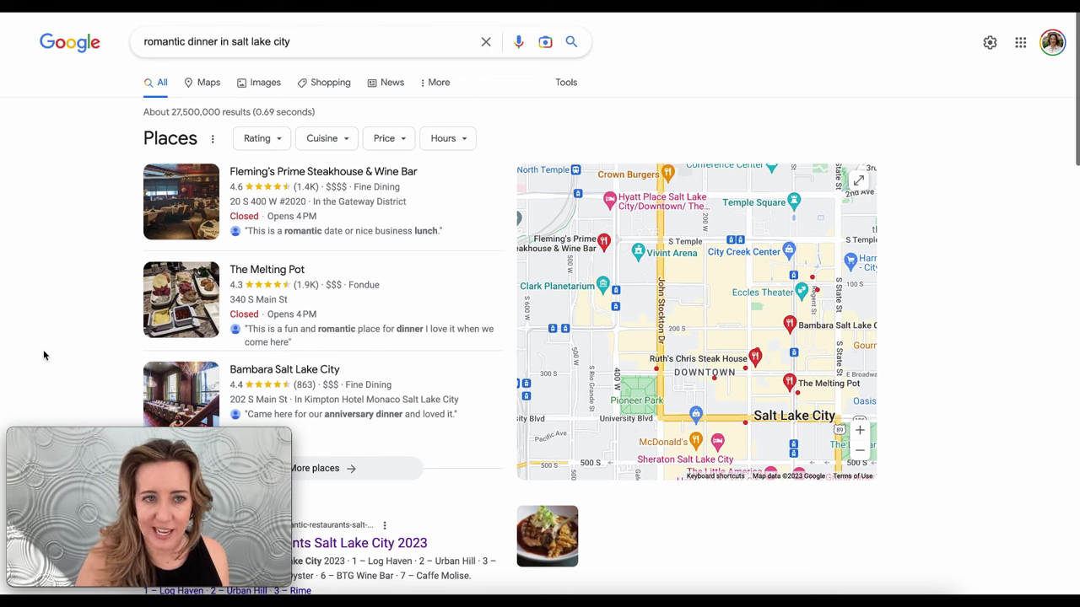
Examine the Google results for romantic dinner places in Salt Lake City, including the restaurant listings and the top-ten articles
{"action": "scroll", "coordinate": [39, 346], "scroll_direction": "down", "scroll_amount": 1}
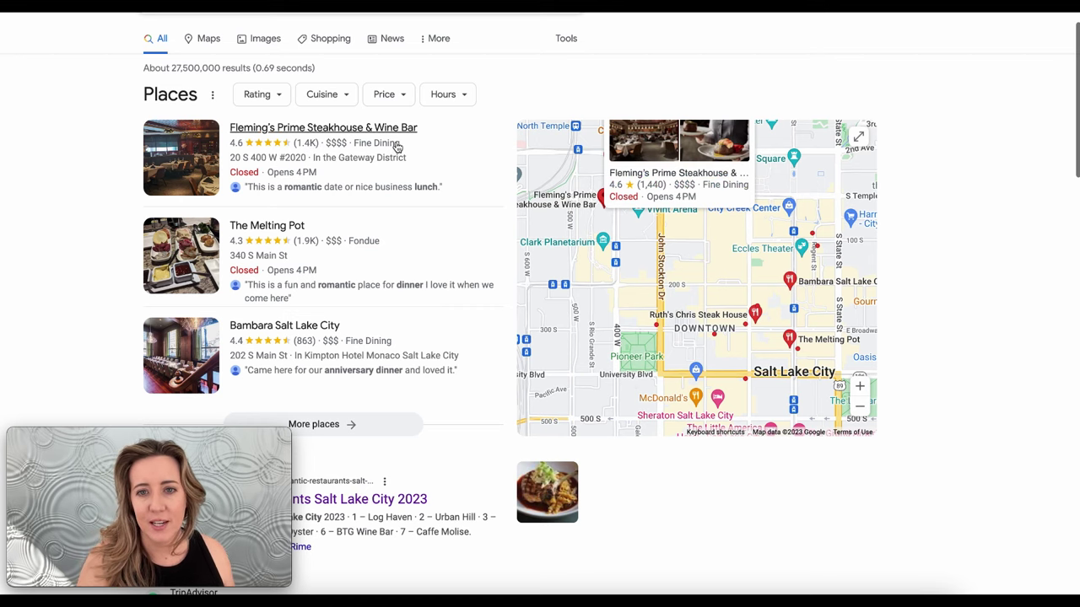
{"action": "scroll", "coordinate": [397, 147], "scroll_direction": "down", "scroll_amount": 3}
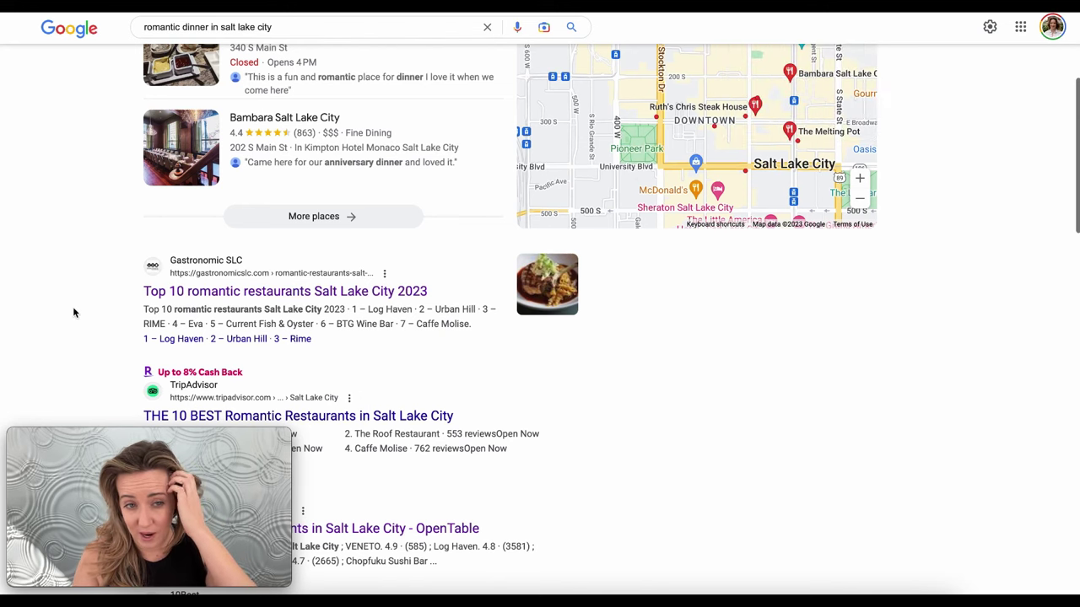
{"action": "scroll", "coordinate": [73, 312], "scroll_direction": "down", "scroll_amount": 1}
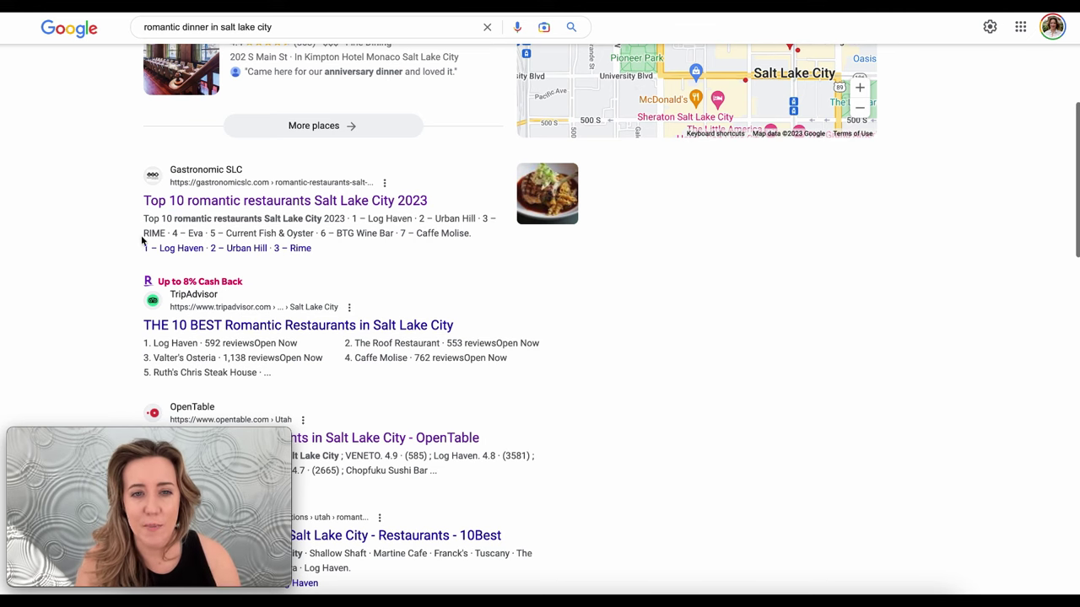
{"action": "scroll", "coordinate": [142, 244], "scroll_direction": "down", "scroll_amount": 2}
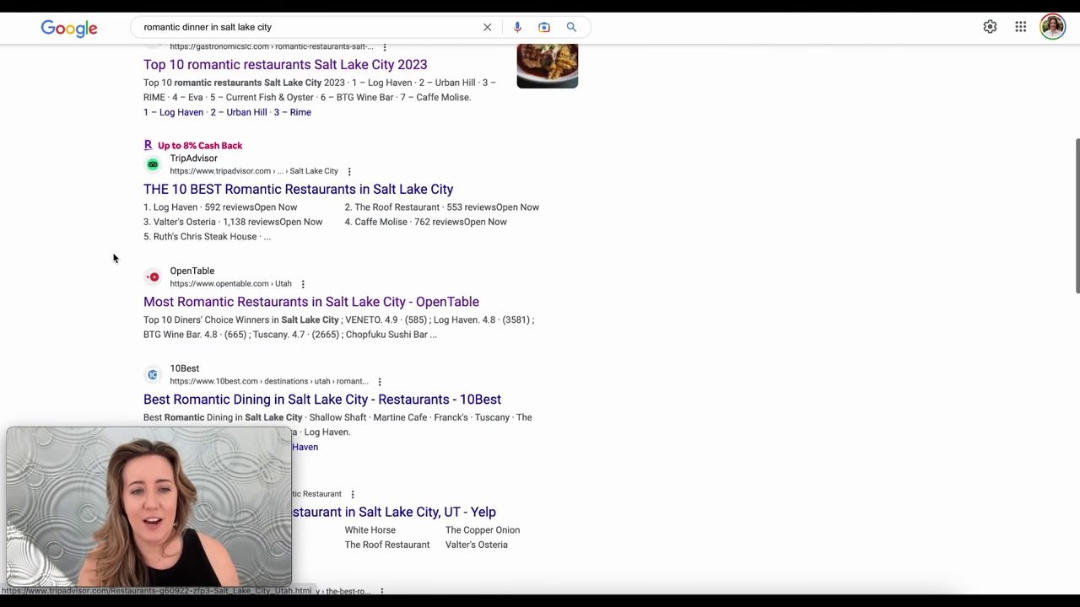
{"action": "scroll", "coordinate": [114, 258], "scroll_direction": "down", "scroll_amount": 2}
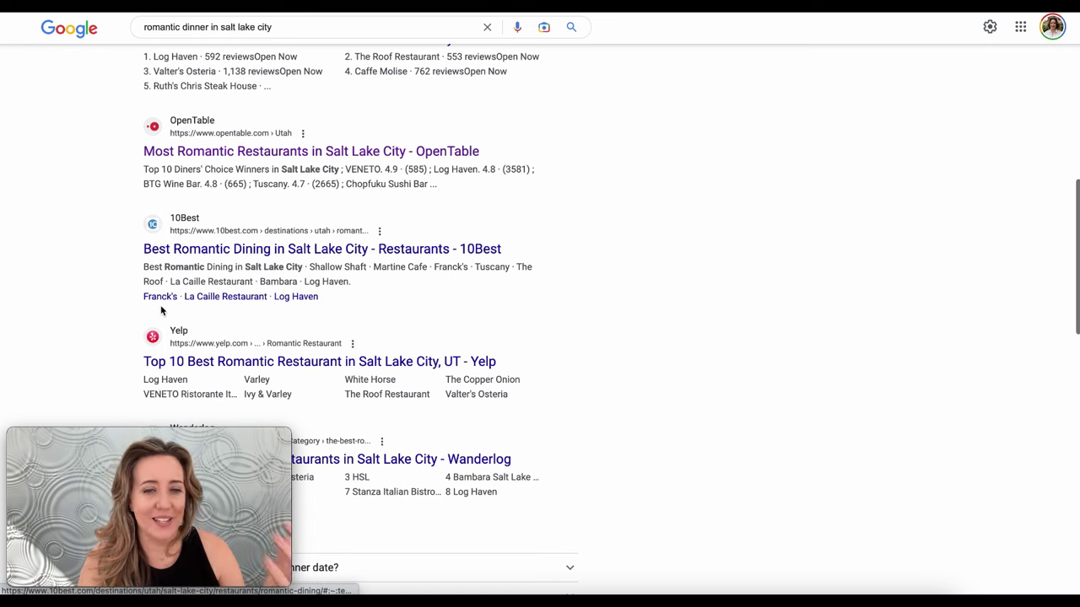
{"action": "scroll", "coordinate": [160, 307], "scroll_direction": "down", "scroll_amount": 3}
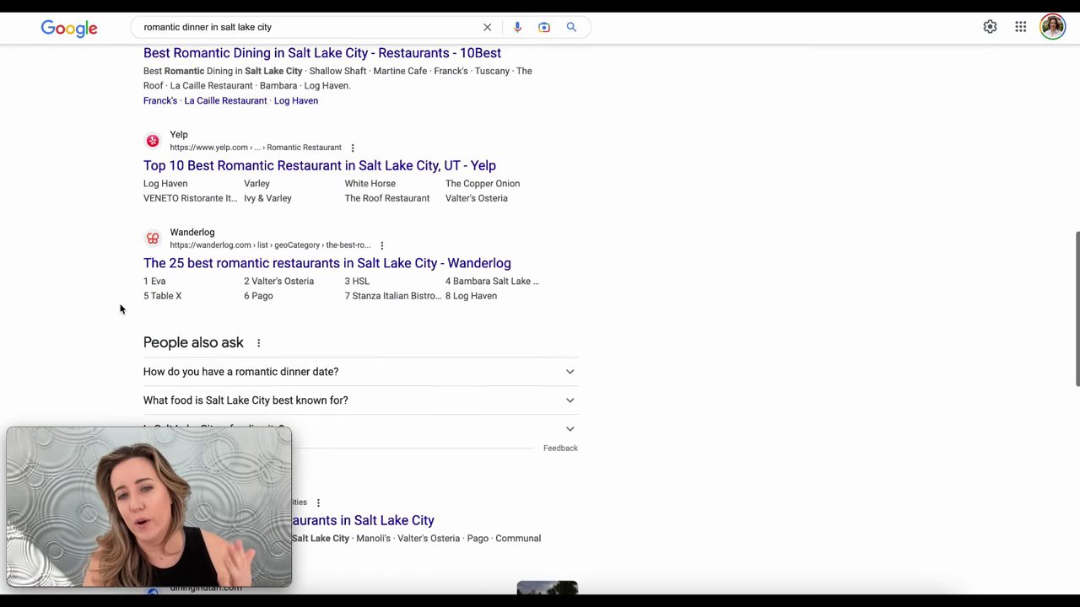
{"action": "scroll", "coordinate": [120, 309], "scroll_direction": "up", "scroll_amount": 10}
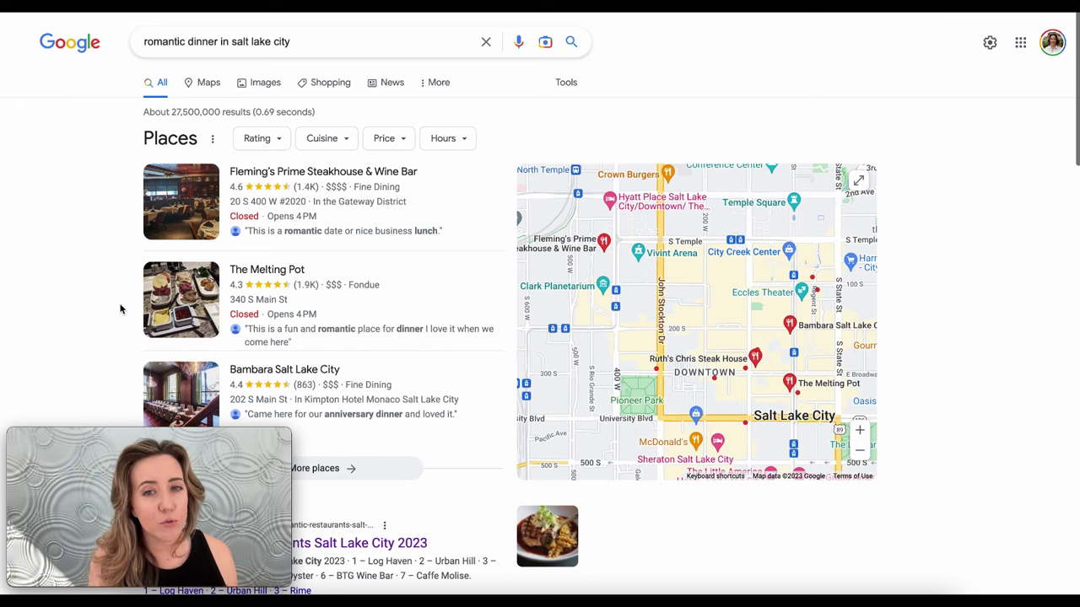
Open the Gastronomic SLC article "Top 10 romantic restaurants Salt Lake City 2023" and skim through its whole list
{"action": "scroll", "coordinate": [120, 308], "scroll_direction": "down", "scroll_amount": 3}
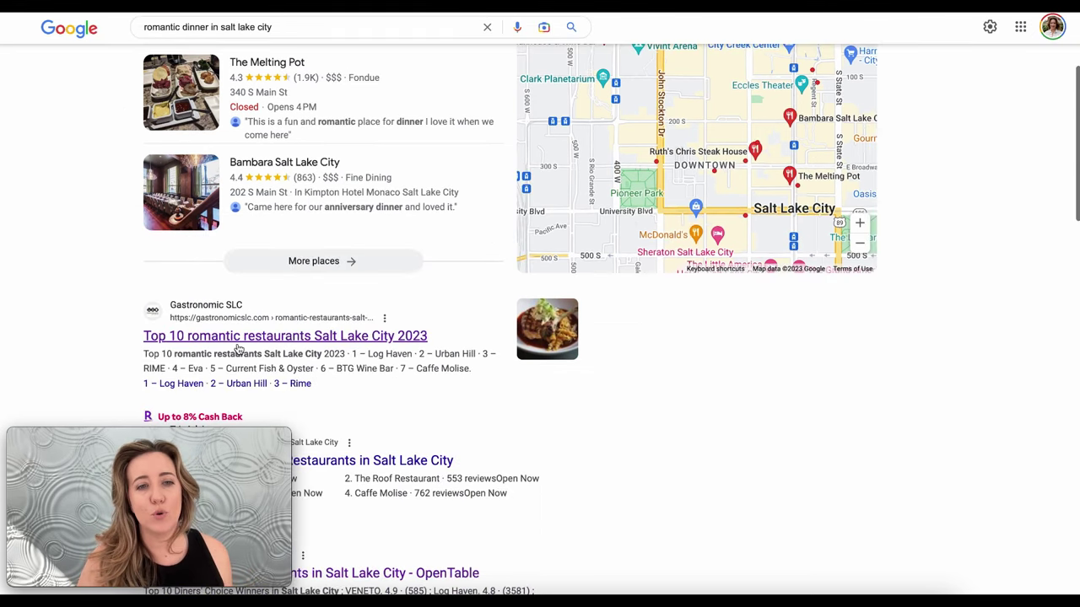
{"action": "left_click", "coordinate": [288, 338]}
{"action": "scroll", "coordinate": [283, 336], "scroll_direction": "down", "scroll_amount": 4}
{"action": "scroll", "coordinate": [162, 372], "scroll_direction": "down", "scroll_amount": 20}
{"action": "scroll", "coordinate": [162, 372], "scroll_direction": "down", "scroll_amount": 12}
{"action": "scroll", "coordinate": [163, 299], "scroll_direction": "up", "scroll_amount": 20}
{"action": "scroll", "coordinate": [163, 299], "scroll_direction": "up", "scroll_amount": 8}
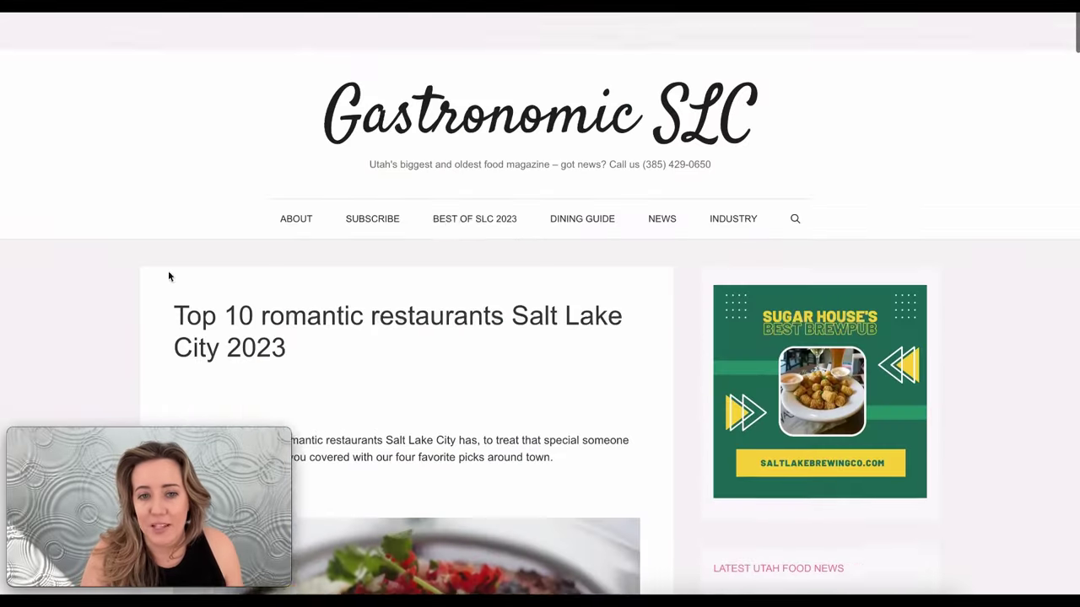
Copy the name "Log Haven" from the article's first entry and search Google for it in a new tab
{"action": "scroll", "coordinate": [446, 203], "scroll_direction": "down", "scroll_amount": 4}
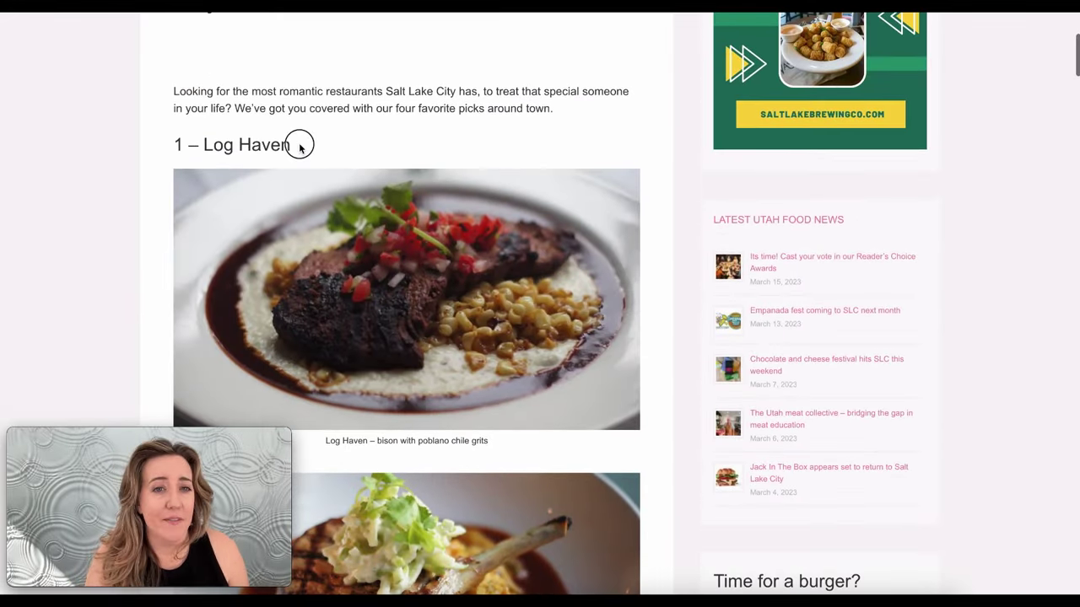
{"action": "left_click_drag", "start_coordinate": [297, 145], "coordinate": [204, 145]}
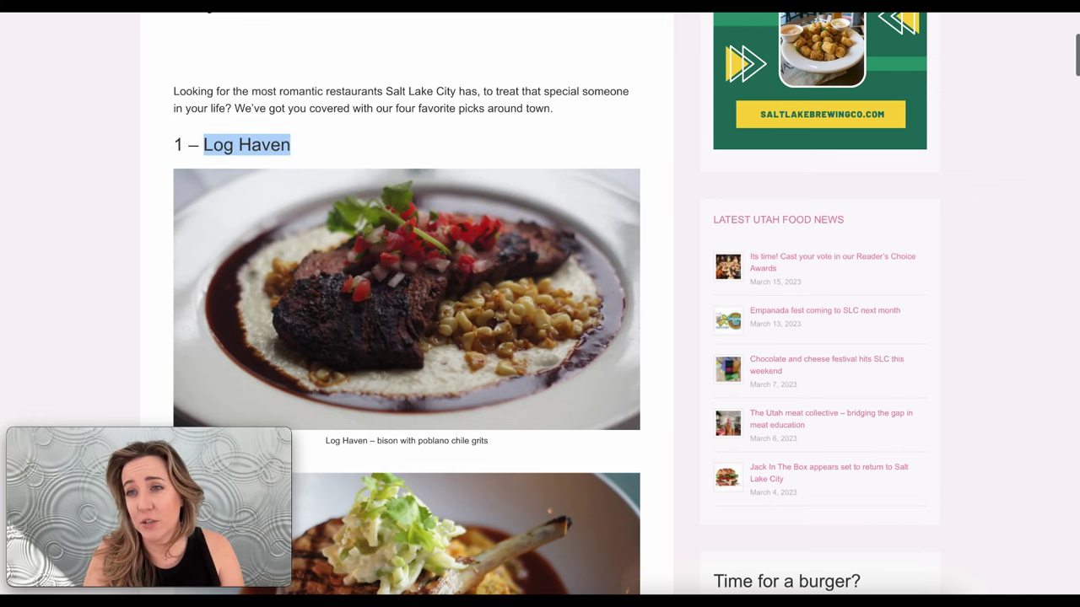
{"action": "key", "text": "ctrl+c"}
{"action": "key", "text": "ctrl+t"}
{"action": "key", "text": "ctrl+v"}
{"action": "key", "text": "Return"}
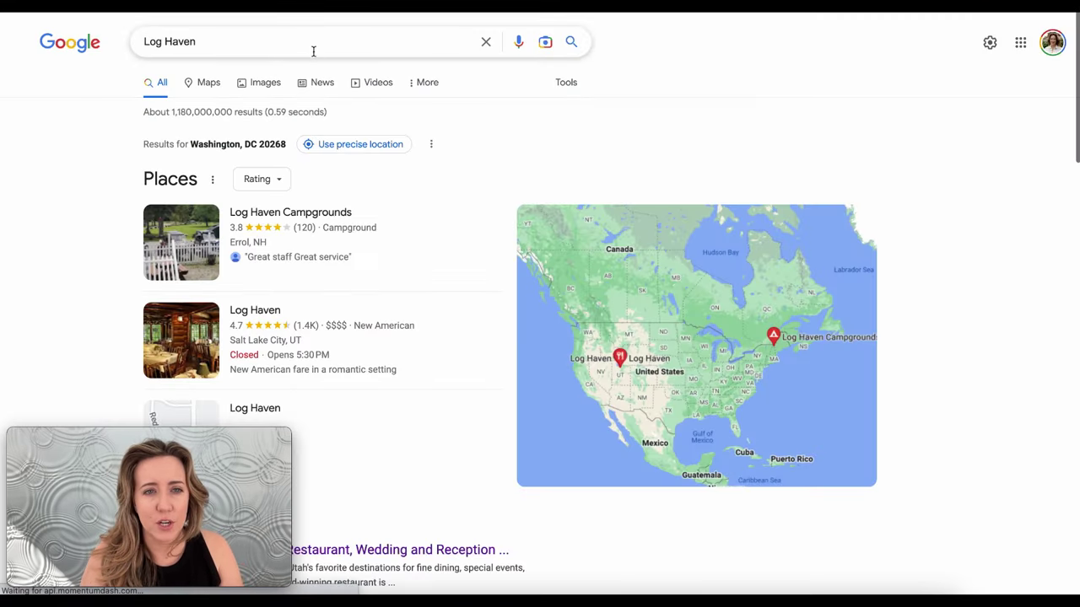
Refine the Google search to "log haven salt lake city" using the suggested query
{"action": "left_click", "coordinate": [309, 48]}
{"action": "type", "text": "slc"}
{"action": "key", "text": "BackSpace"}
{"action": "key", "text": "Down"}
{"action": "key", "text": "Return"}
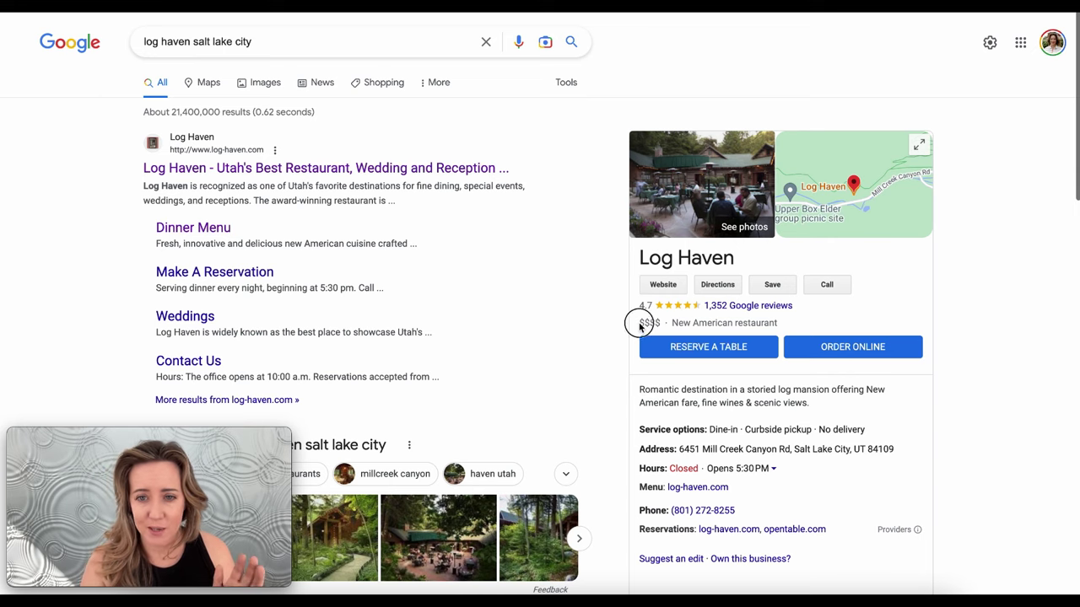
Highlight Log Haven's price level and its restaurant description in the Google business profile
{"action": "left_click_drag", "start_coordinate": [638, 323], "coordinate": [662, 327]}
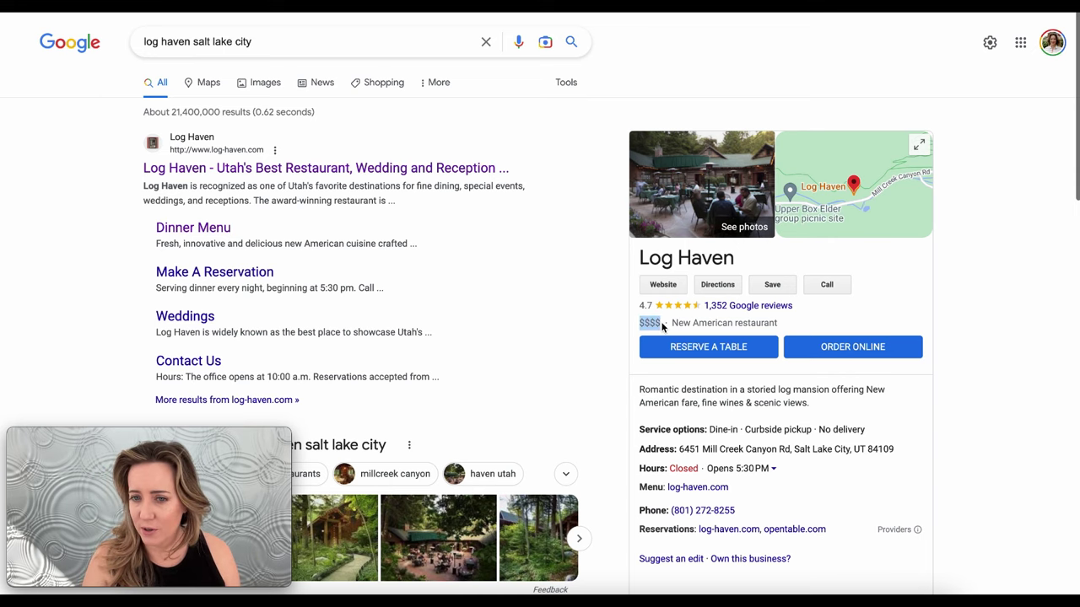
{"action": "left_click", "coordinate": [641, 389]}
{"action": "left_click_drag", "start_coordinate": [642, 390], "coordinate": [829, 402]}
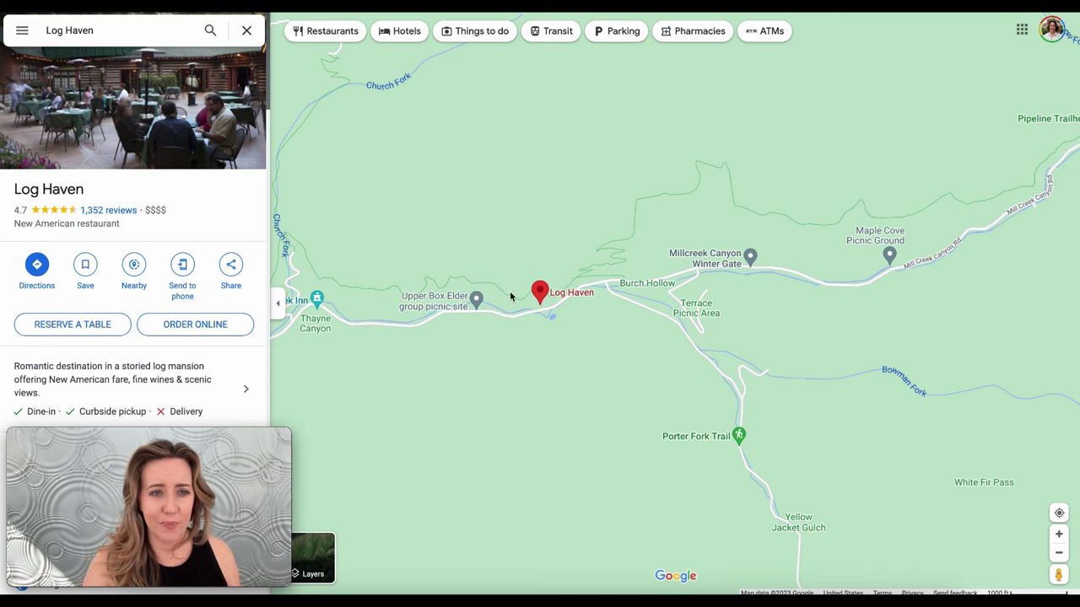
Look through Log Haven's Google Maps photos of the patio, dining room, plated dishes and wooded exterior
{"action": "left_click", "coordinate": [131, 109]}
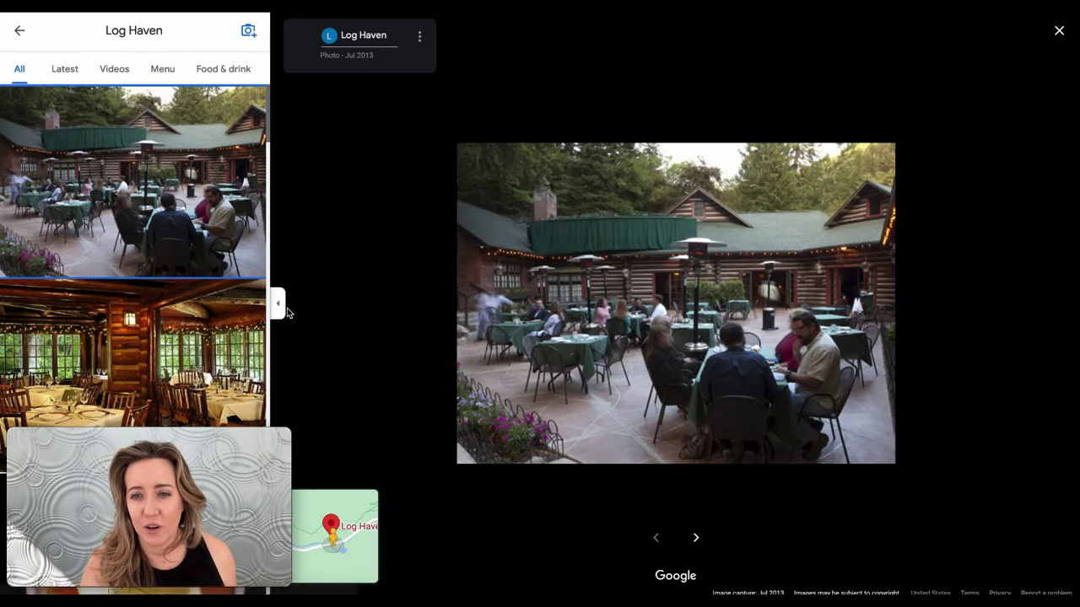
{"action": "scroll", "coordinate": [135, 304], "scroll_direction": "down", "scroll_amount": 3}
{"action": "left_click", "coordinate": [129, 291]}
{"action": "scroll", "coordinate": [129, 295], "scroll_direction": "down", "scroll_amount": 2}
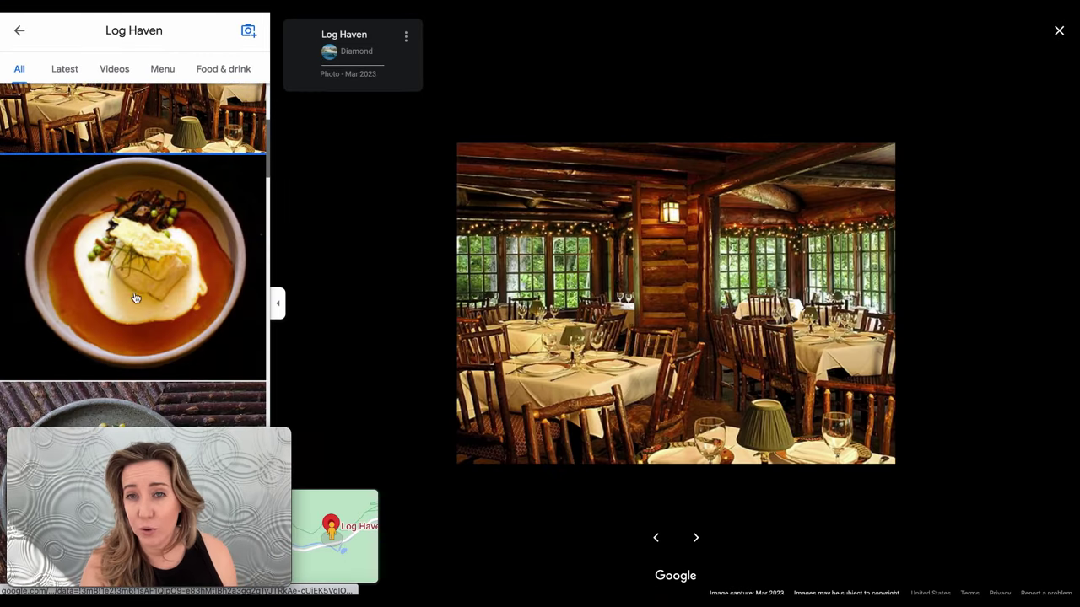
{"action": "left_click", "coordinate": [129, 295]}
{"action": "scroll", "coordinate": [105, 288], "scroll_direction": "down", "scroll_amount": 3}
{"action": "left_click", "coordinate": [145, 248]}
{"action": "scroll", "coordinate": [145, 247], "scroll_direction": "down", "scroll_amount": 2}
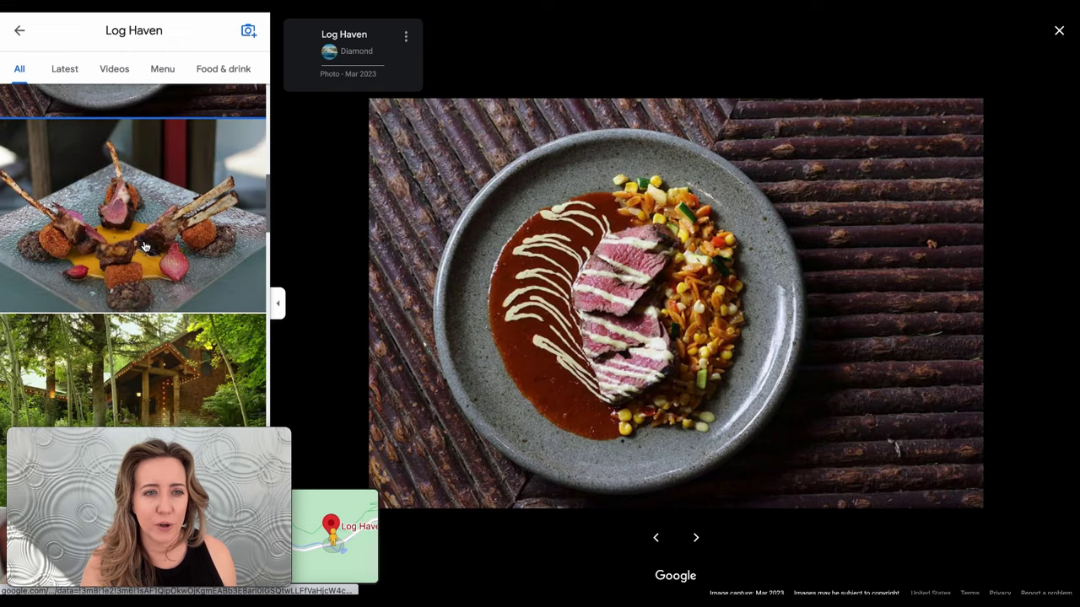
{"action": "scroll", "coordinate": [146, 247], "scroll_direction": "down", "scroll_amount": 2}
{"action": "left_click", "coordinate": [117, 268]}
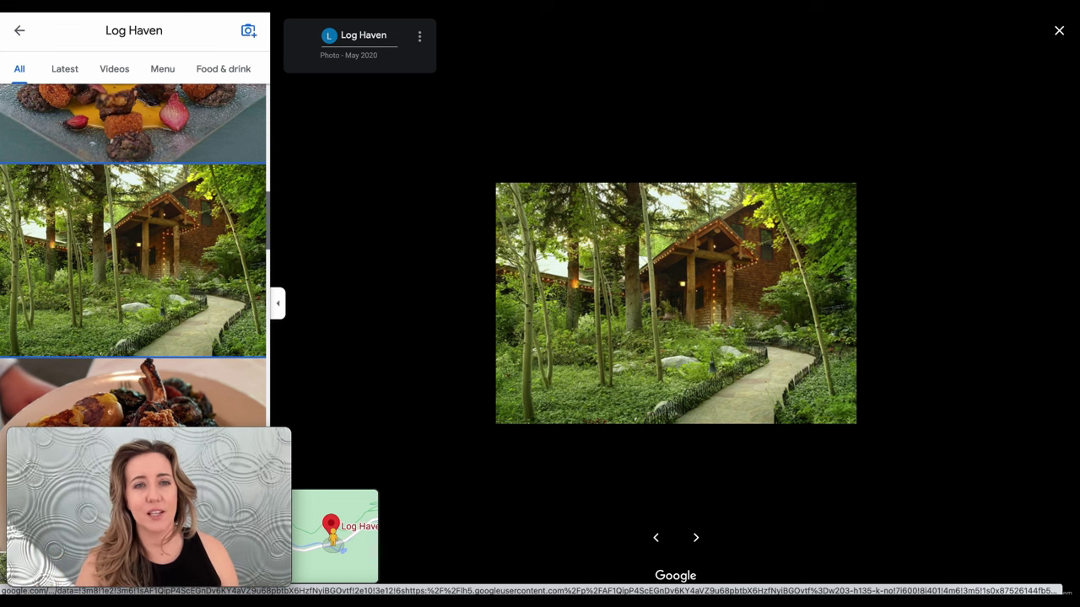
Leave the Log Haven photos and return to the Google results for the restaurant
{"action": "scroll", "coordinate": [204, 267], "scroll_direction": "left", "scroll_amount": 5}
{"action": "left_click", "coordinate": [18, 33]}
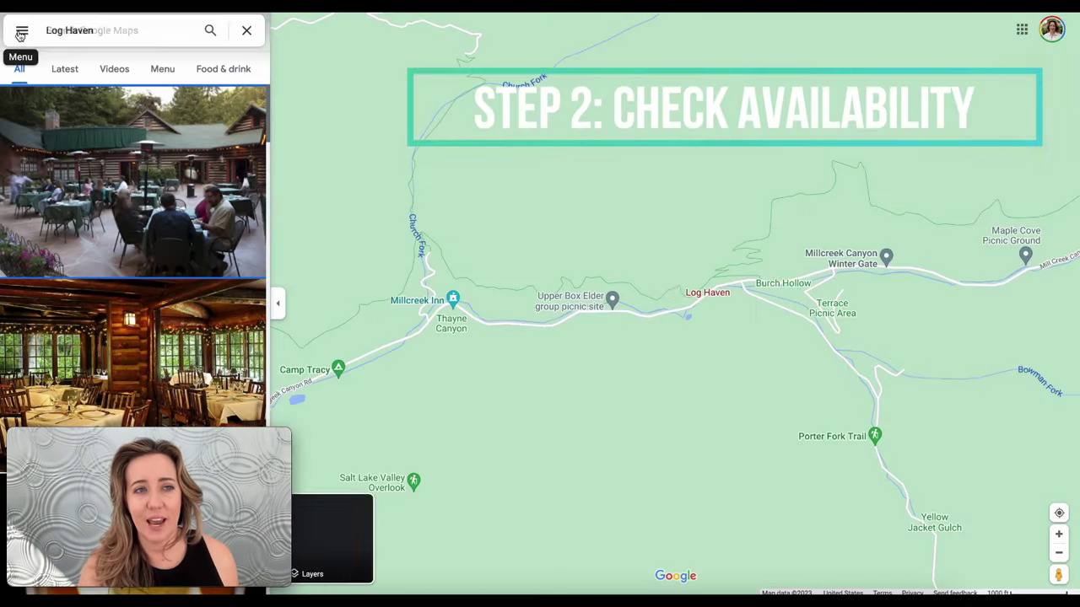
{"action": "left_click", "coordinate": [19, 32]}
{"action": "scroll", "coordinate": [464, 163], "scroll_direction": "left", "scroll_amount": 5}
{"action": "scroll", "coordinate": [405, 202], "scroll_direction": "left", "scroll_amount": 5}
{"action": "scroll", "coordinate": [349, 248], "scroll_direction": "left", "scroll_amount": 5}
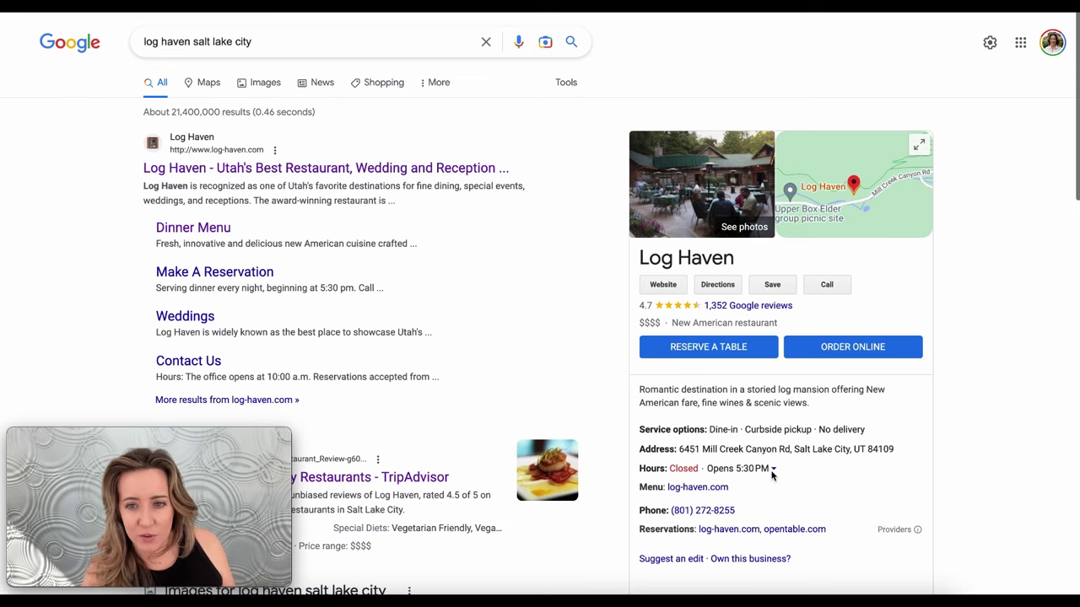
Open Log Haven's reservation page and find available tables for 2 people on Mar 18, 2023 around 7:00 PM
{"action": "left_click", "coordinate": [245, 279]}
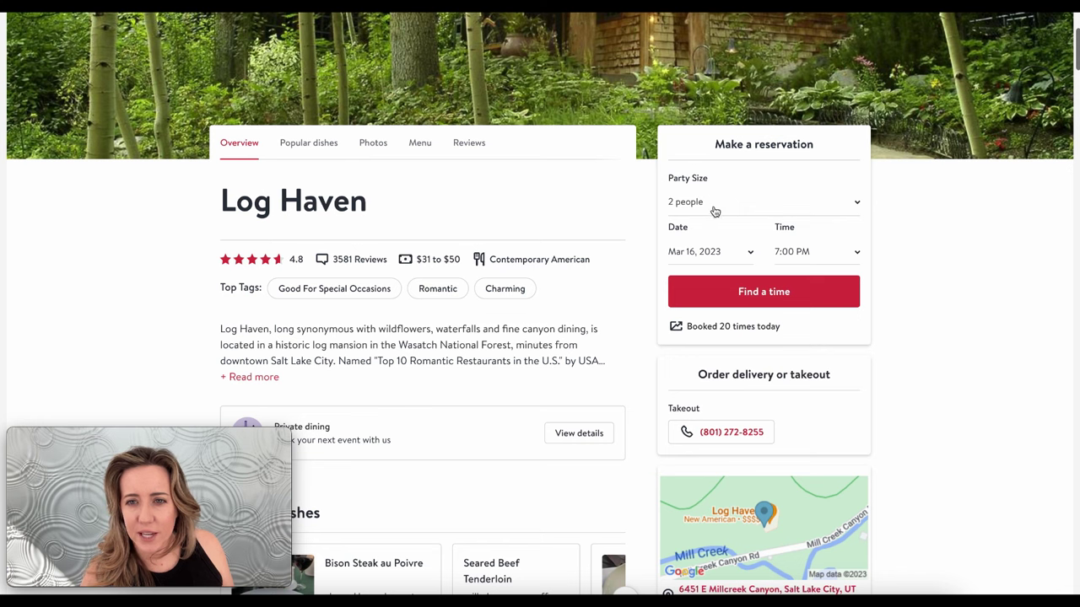
{"action": "left_click", "coordinate": [714, 251]}
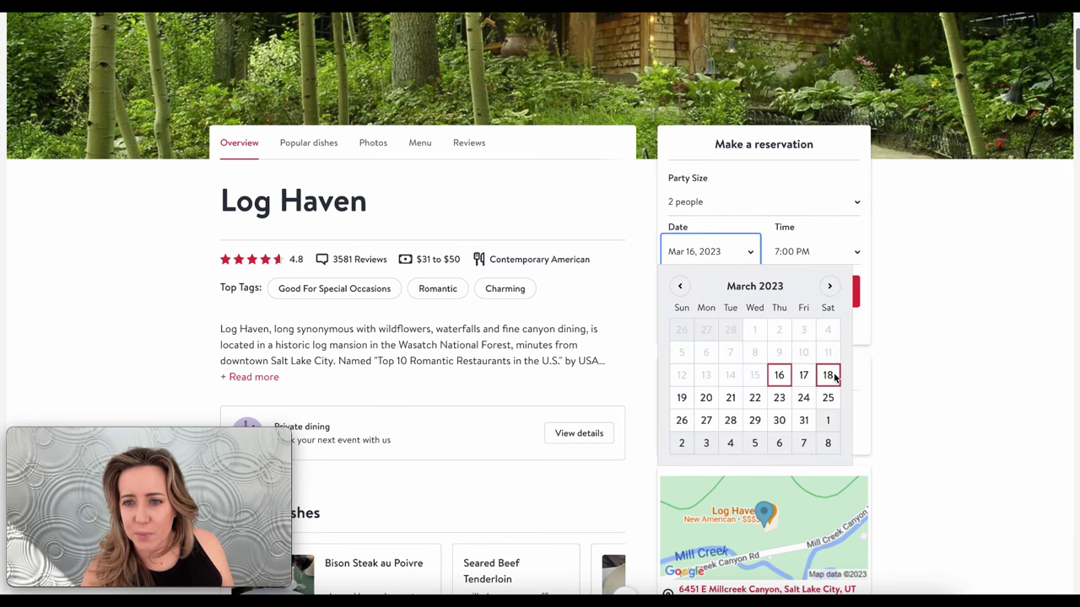
{"action": "left_click", "coordinate": [828, 374]}
{"action": "left_click", "coordinate": [805, 291]}
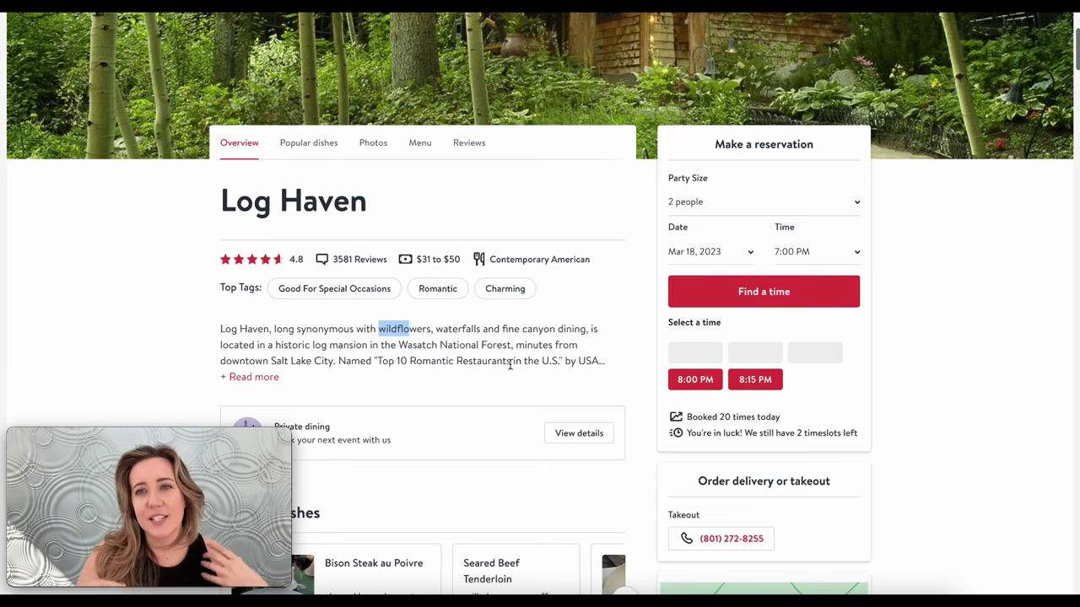
{"action": "left_click_drag", "start_coordinate": [367, 201], "coordinate": [238, 203]}
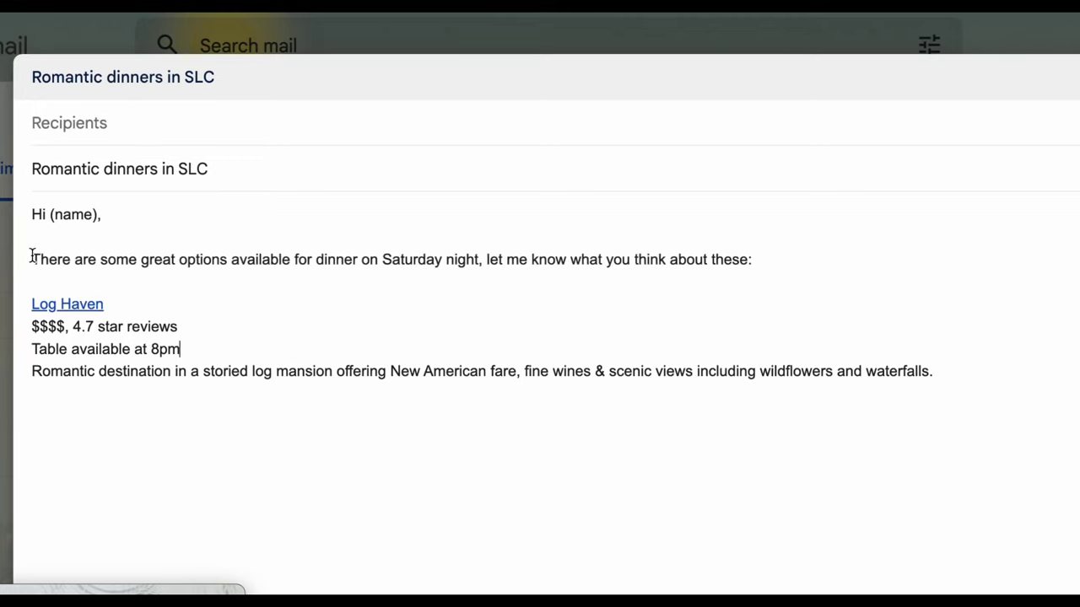
Review the "Romantic dinners in SLC" email draft, checking its opening sentence, the Log Haven link and the restaurant description
{"action": "left_click_drag", "start_coordinate": [32, 258], "coordinate": [801, 258]}
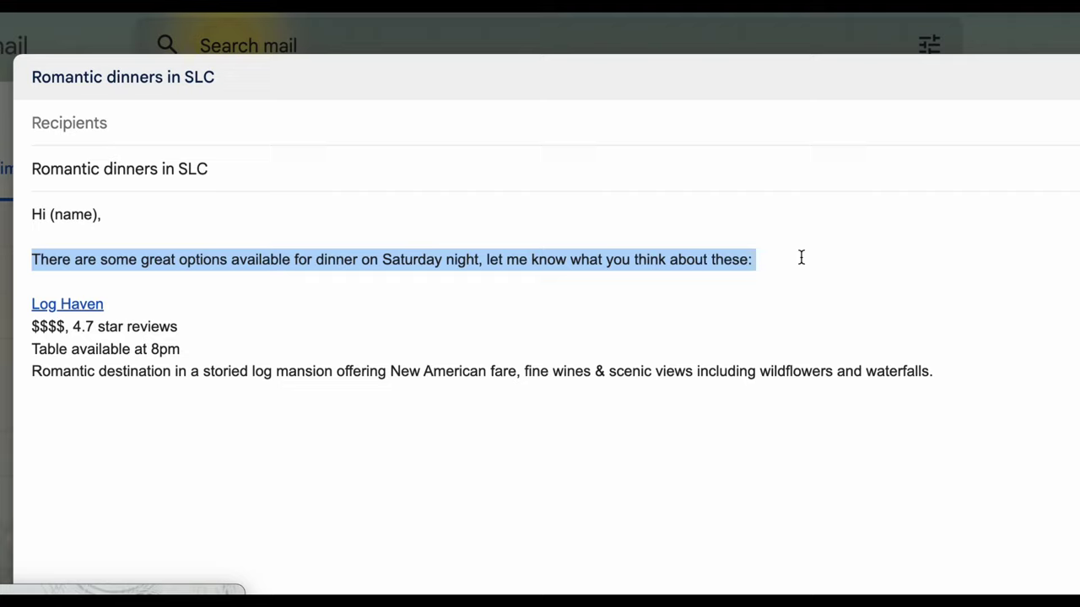
{"action": "left_click", "coordinate": [151, 304]}
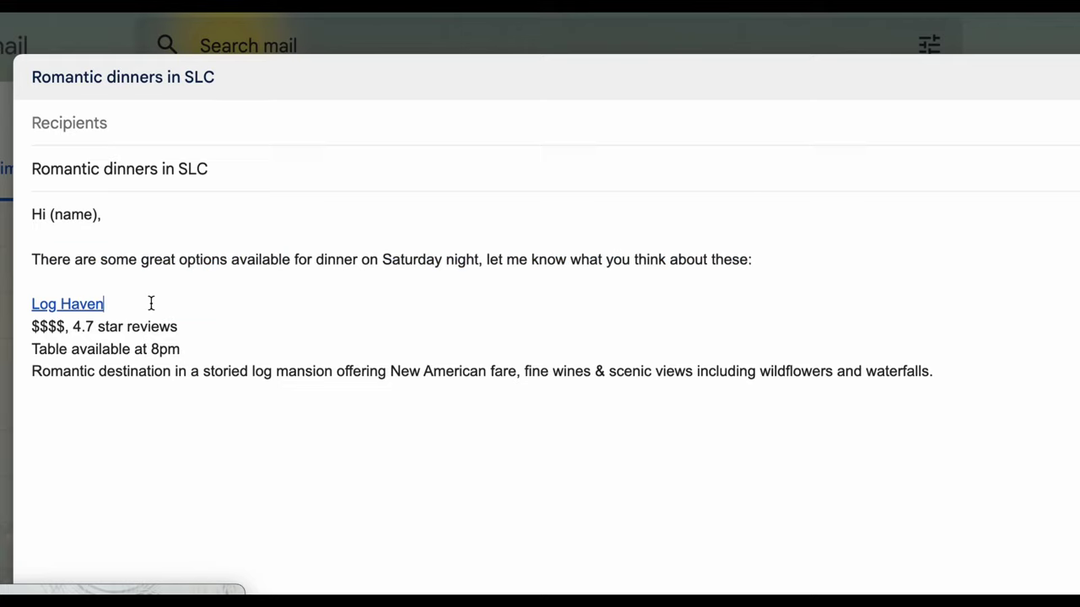
{"action": "left_click", "coordinate": [74, 305]}
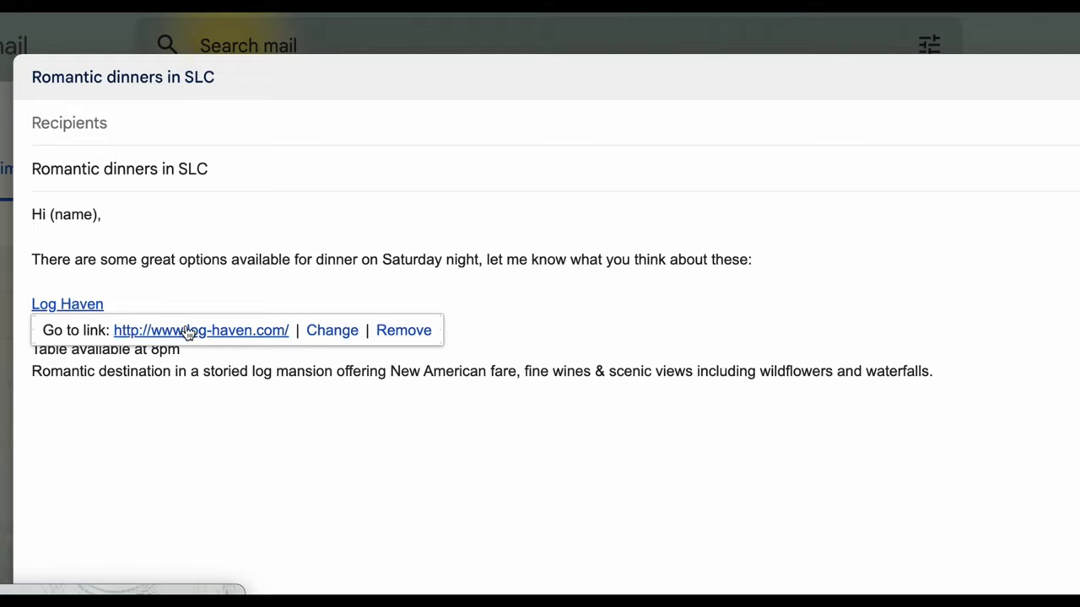
{"action": "left_click", "coordinate": [184, 494]}
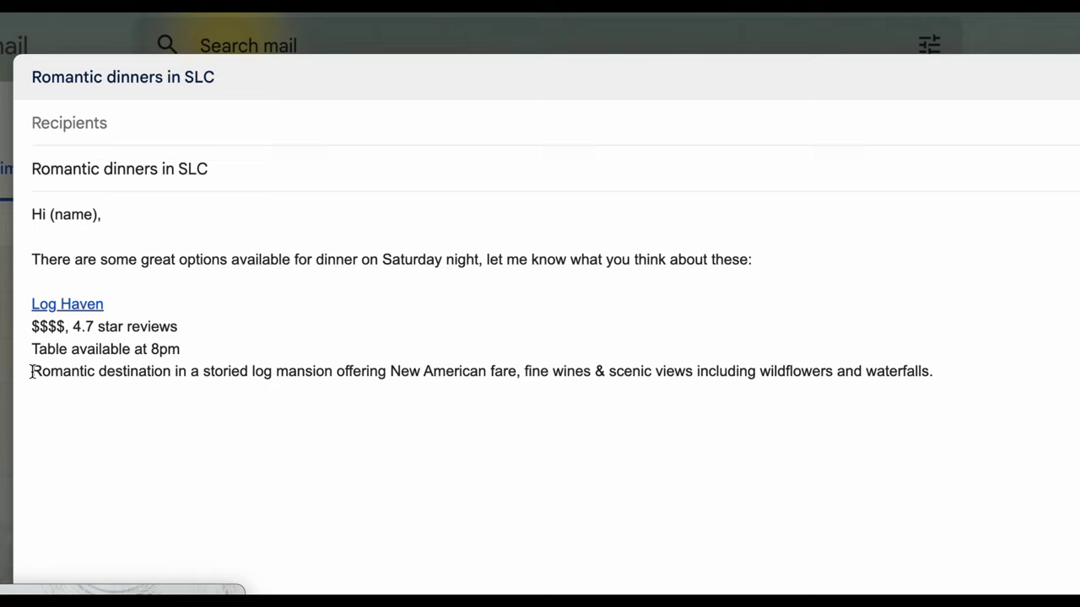
{"action": "left_click_drag", "start_coordinate": [31, 372], "coordinate": [978, 372]}
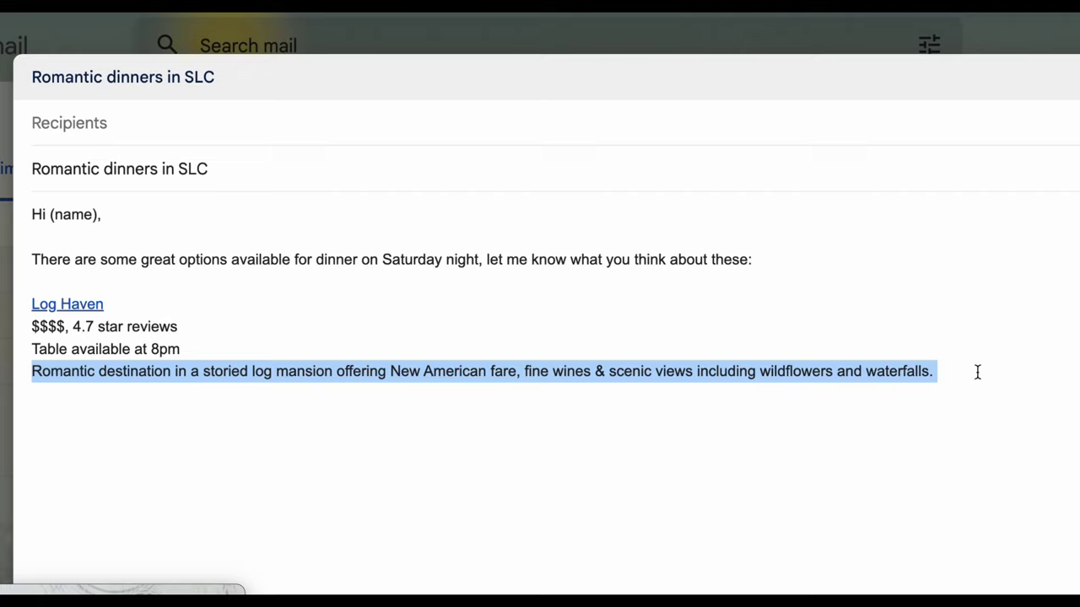
{"action": "left_click", "coordinate": [978, 372]}
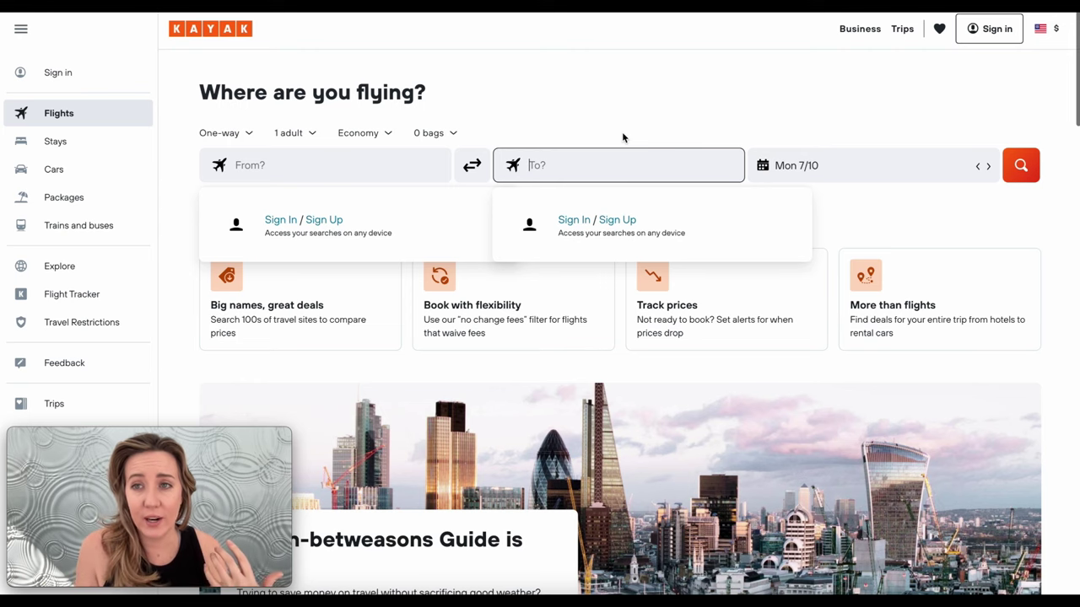
Set the KAYAK flight search to round-trip from Los Angeles (LAX) to New York, United States (NYC), all airports
{"action": "left_click", "coordinate": [248, 135]}
{"action": "left_click", "coordinate": [232, 167]}
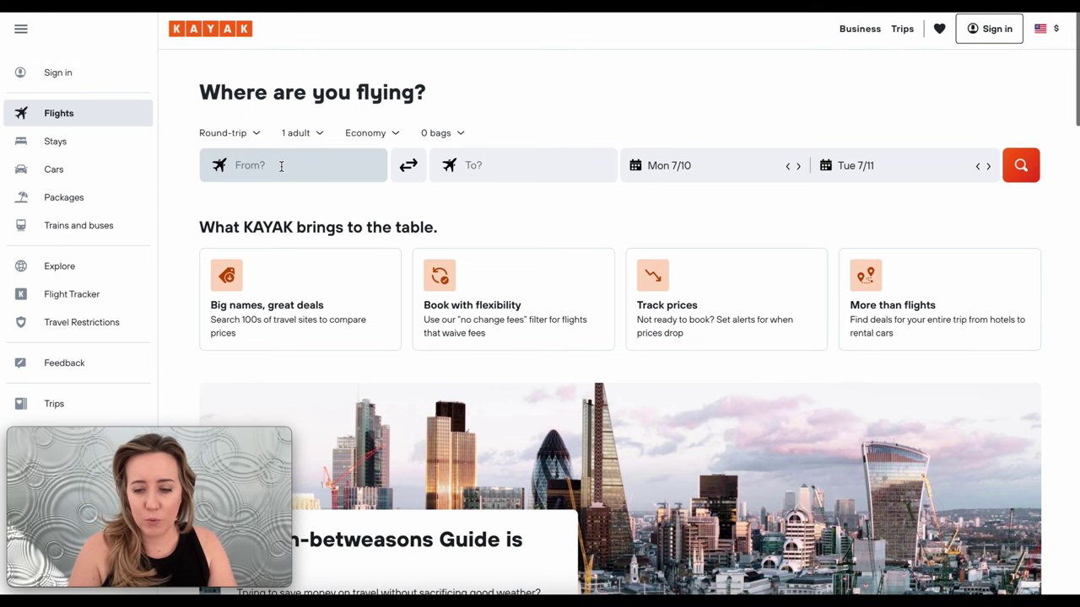
{"action": "left_click", "coordinate": [278, 166]}
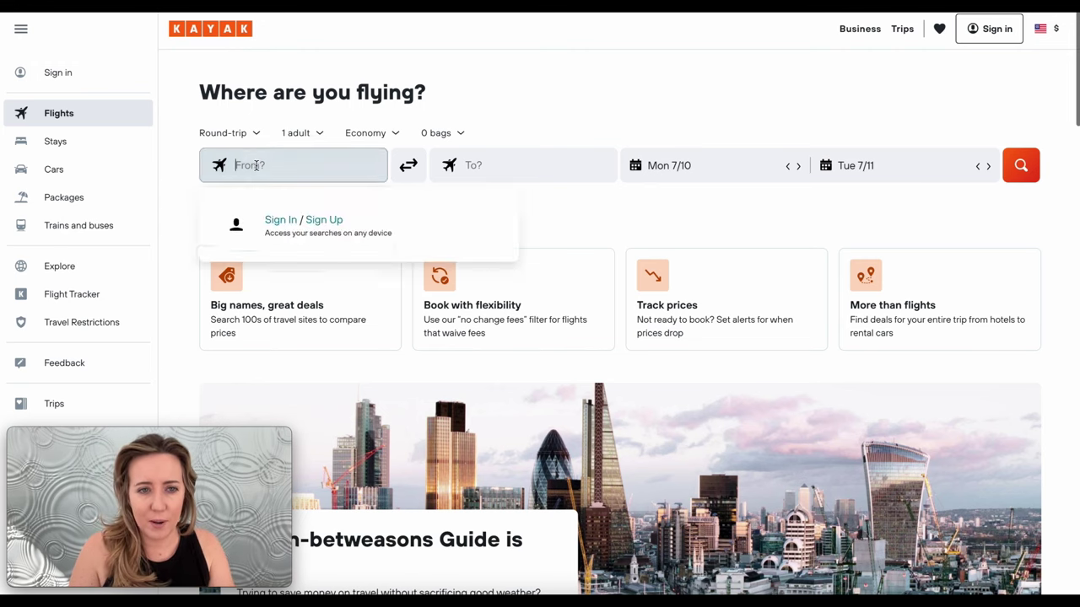
{"action": "type", "text": "LAX"}
{"action": "left_click", "coordinate": [299, 225]}
{"action": "type", "text": "New York"}
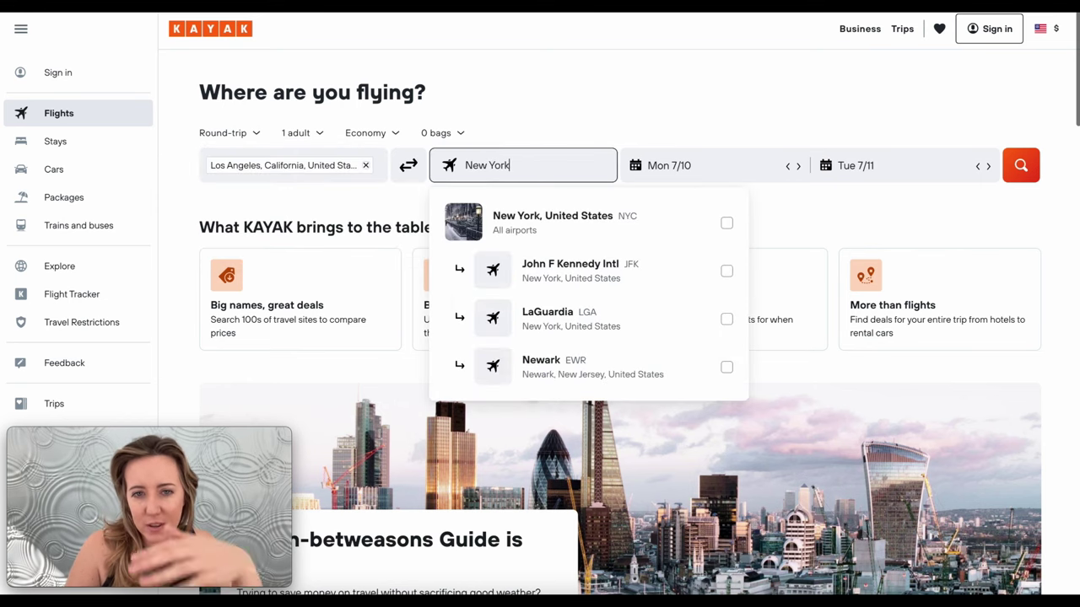
{"action": "left_click", "coordinate": [728, 225]}
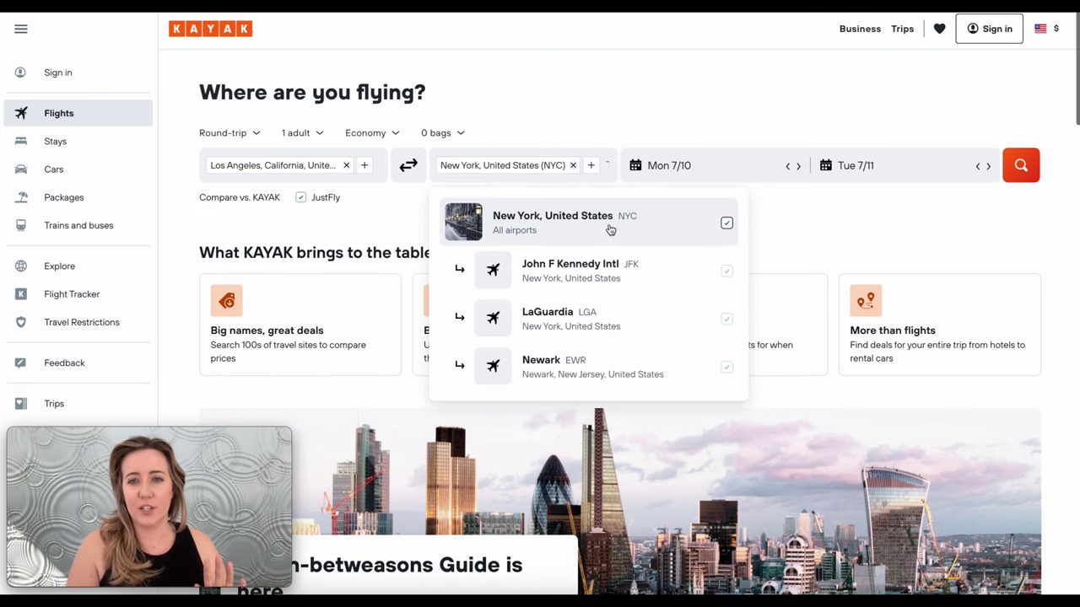
Set the flight departure to July 14, 2023 and the return to July 16, 2023, and search for flights
{"action": "left_click", "coordinate": [612, 89]}
{"action": "left_click", "coordinate": [645, 166]}
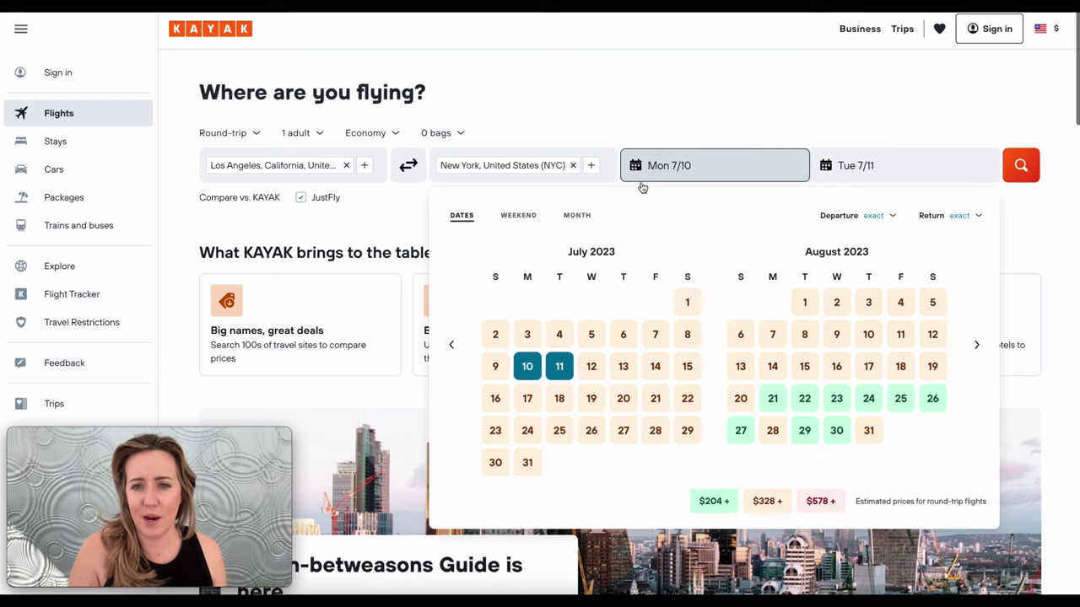
{"action": "left_click", "coordinate": [654, 366]}
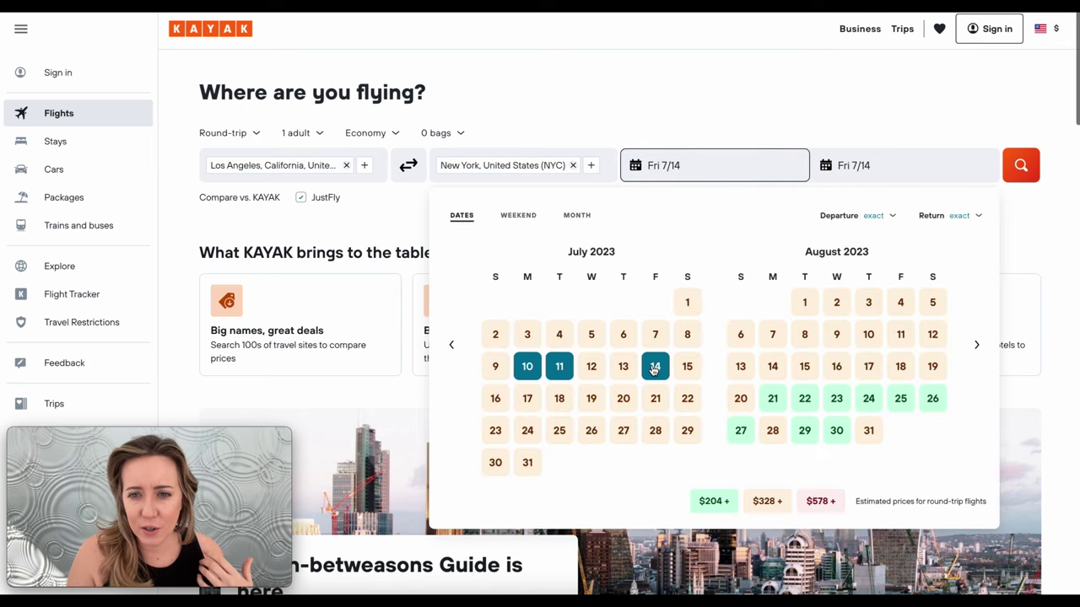
{"action": "left_click", "coordinate": [687, 366]}
{"action": "left_click", "coordinate": [487, 399]}
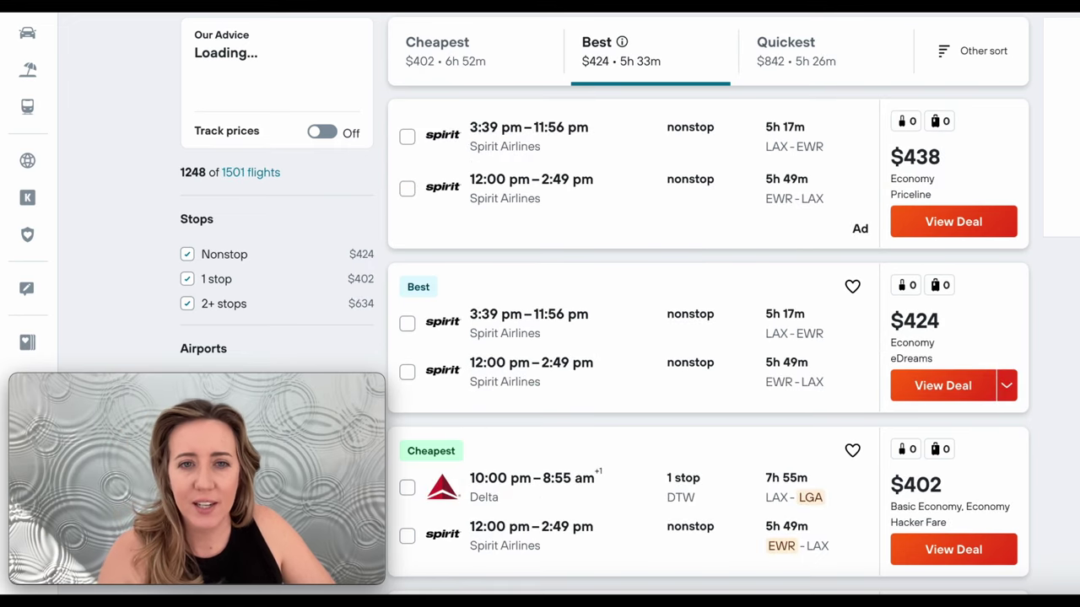
Compare the LAX to New York flights sorted by Cheapest, Best and Quickest, and look through the results
{"action": "left_click", "coordinate": [473, 57]}
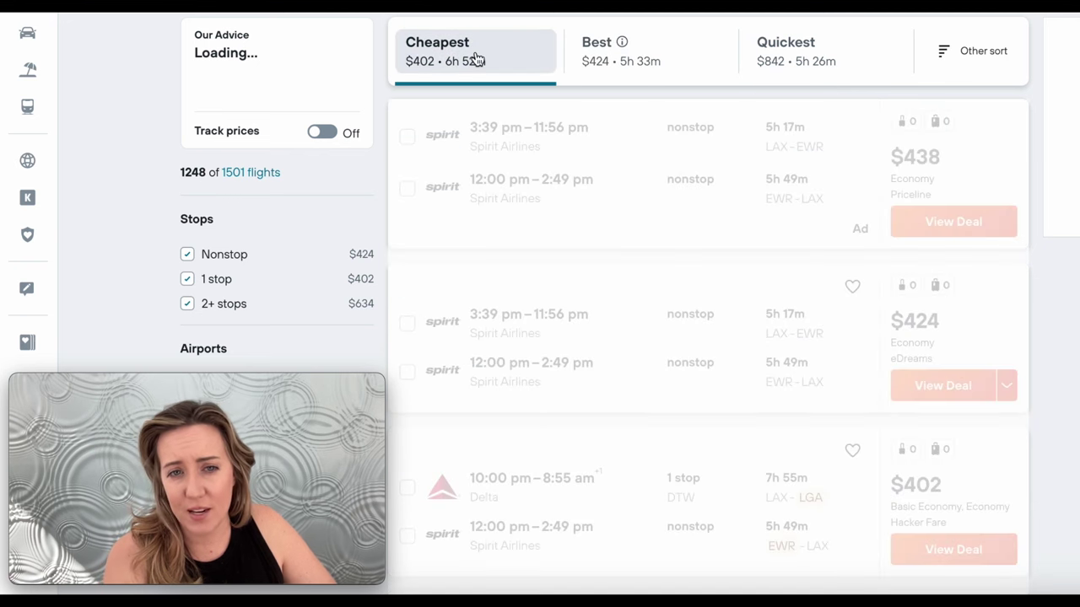
{"action": "left_click", "coordinate": [698, 61]}
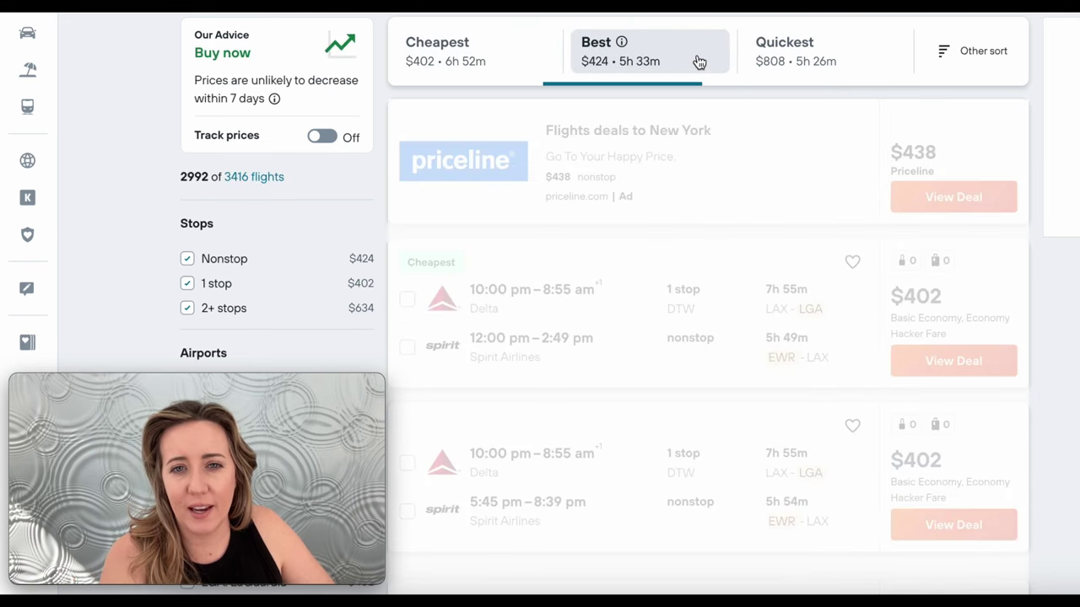
{"action": "left_click", "coordinate": [838, 71]}
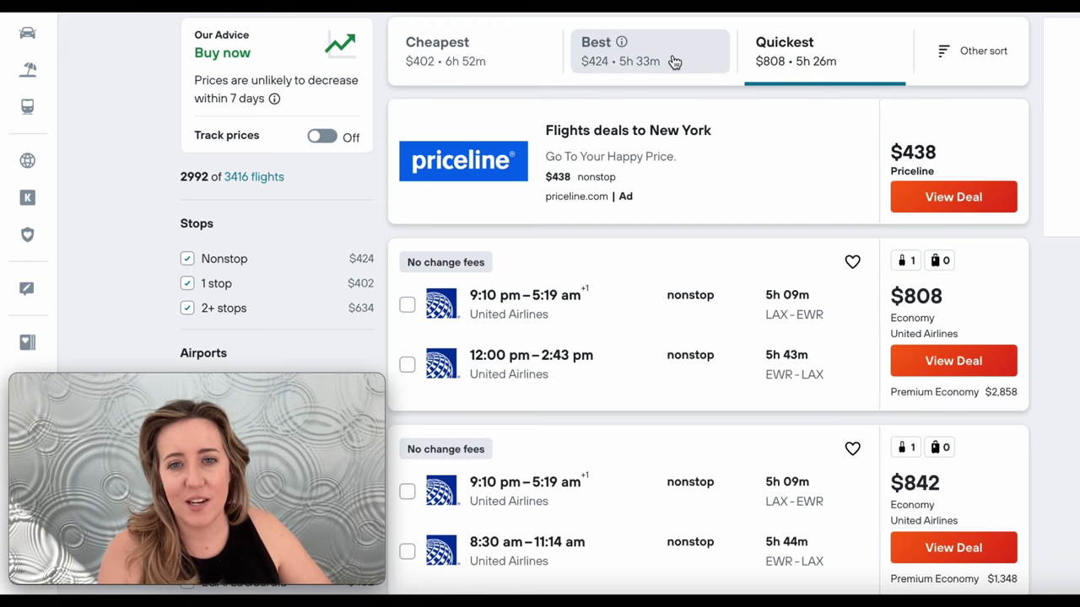
{"action": "scroll", "coordinate": [689, 64], "scroll_direction": "down", "scroll_amount": 6}
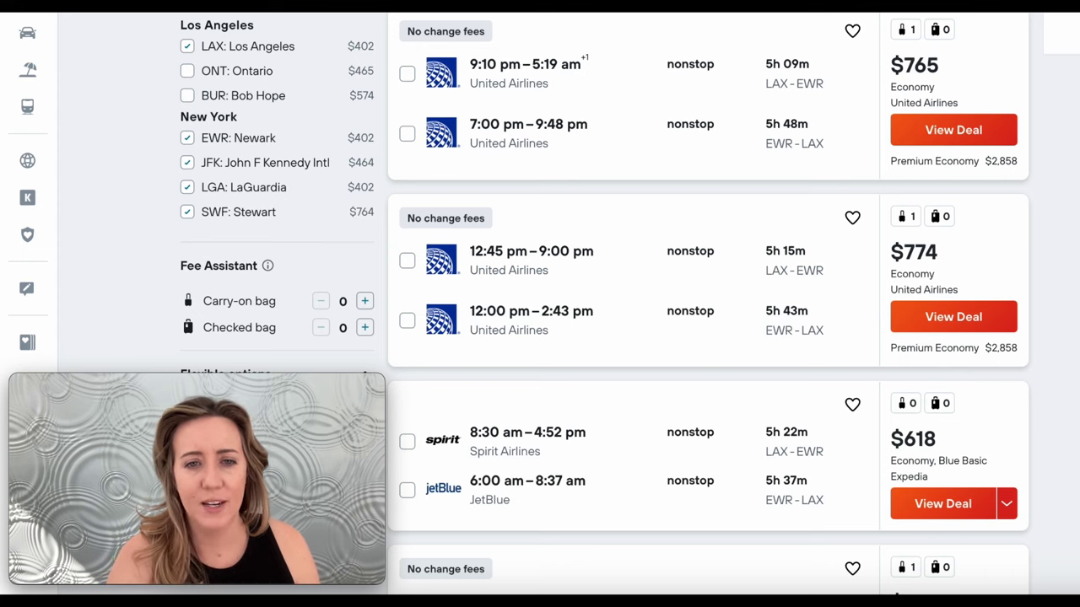
Take a screenshot of the $774 United Airlines nonstop LAX–EWR flight card for the email draft
{"action": "mouse_move", "coordinate": [629, 243]}
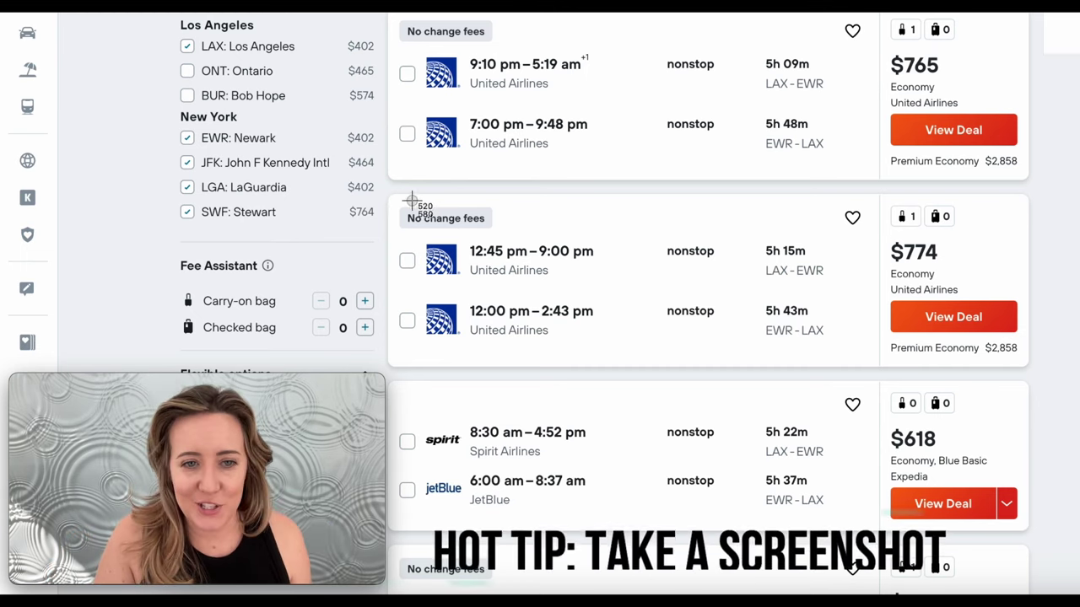
{"action": "left_click", "coordinate": [386, 193]}
{"action": "left_click_drag", "start_coordinate": [386, 193], "coordinate": [1031, 363]}
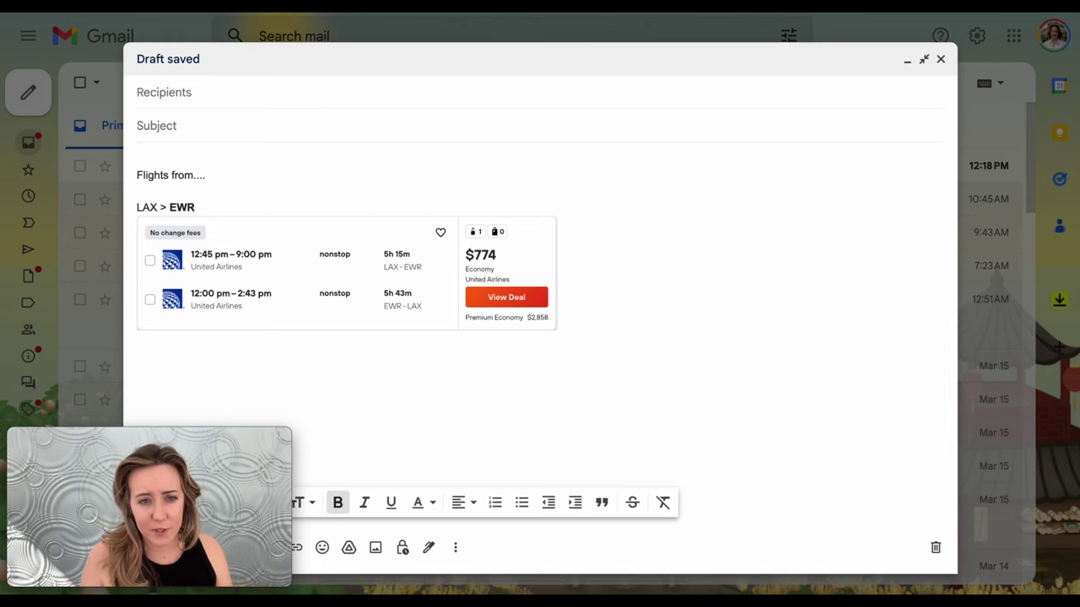
Label the LAX > EWR flight in the email draft with "Options 1:" in front of the route
{"action": "left_click", "coordinate": [136, 207]}
{"action": "type", "text": "Options "}
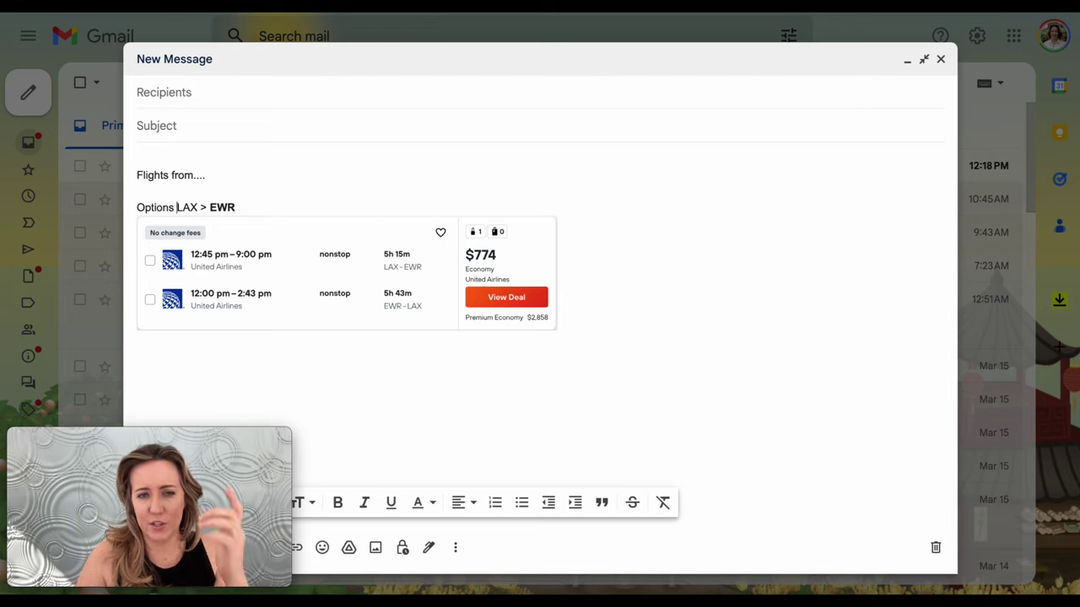
{"action": "type", "text": "1:"}
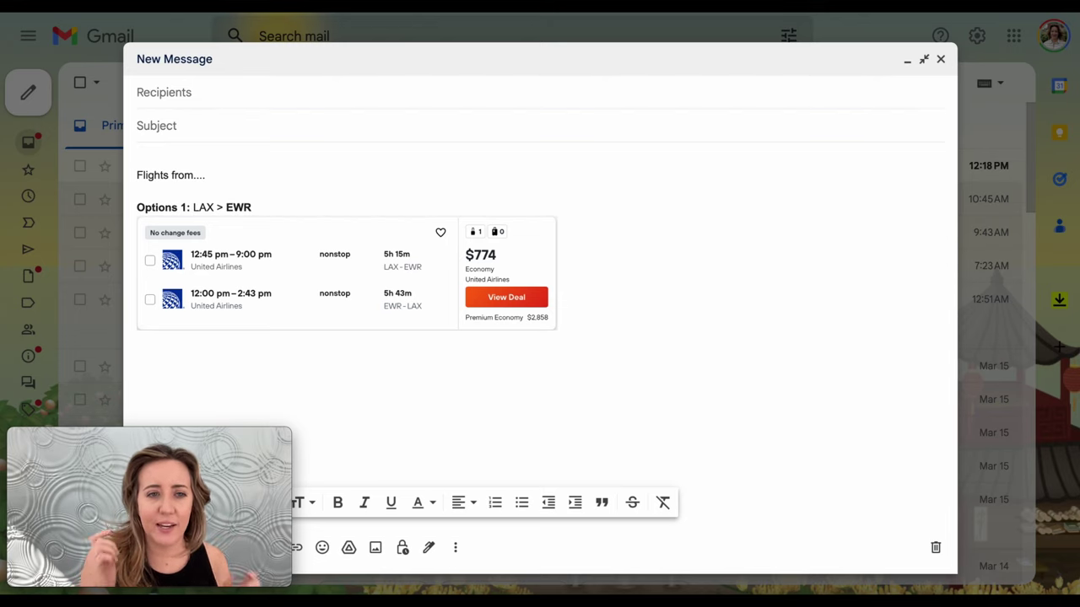
Add placeholder lines "Option 2" and "Option 3" below the flight screenshot in the email draft
{"action": "left_click", "coordinate": [136, 359]}
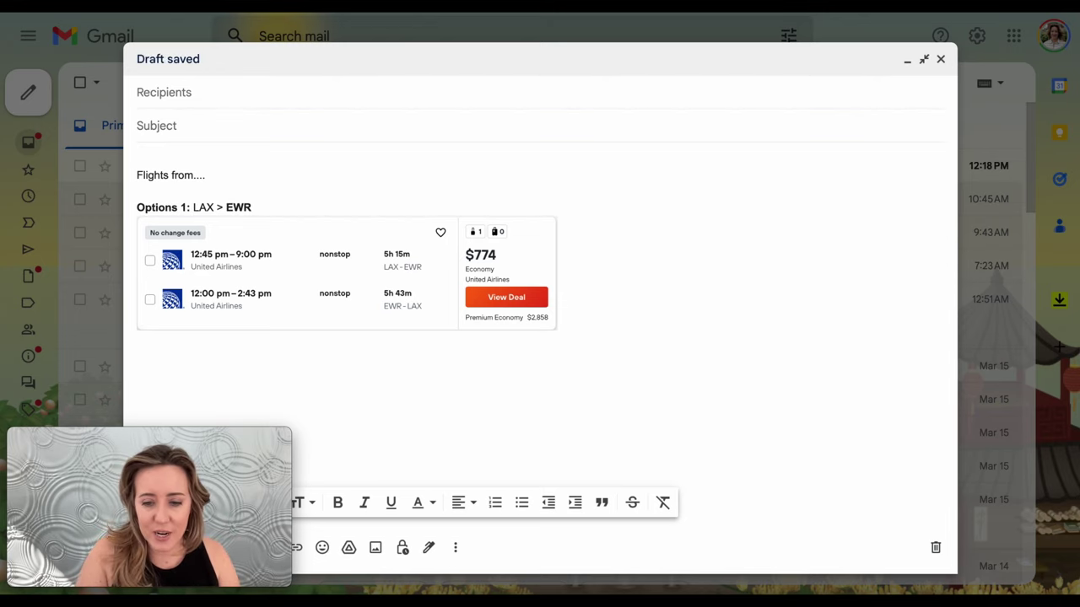
{"action": "key", "text": "Return"}
{"action": "type", "text": "Opio"}
{"action": "key", "text": "BackSpace"}
{"action": "key", "text": "BackSpace"}
{"action": "type", "text": "tion 3"}
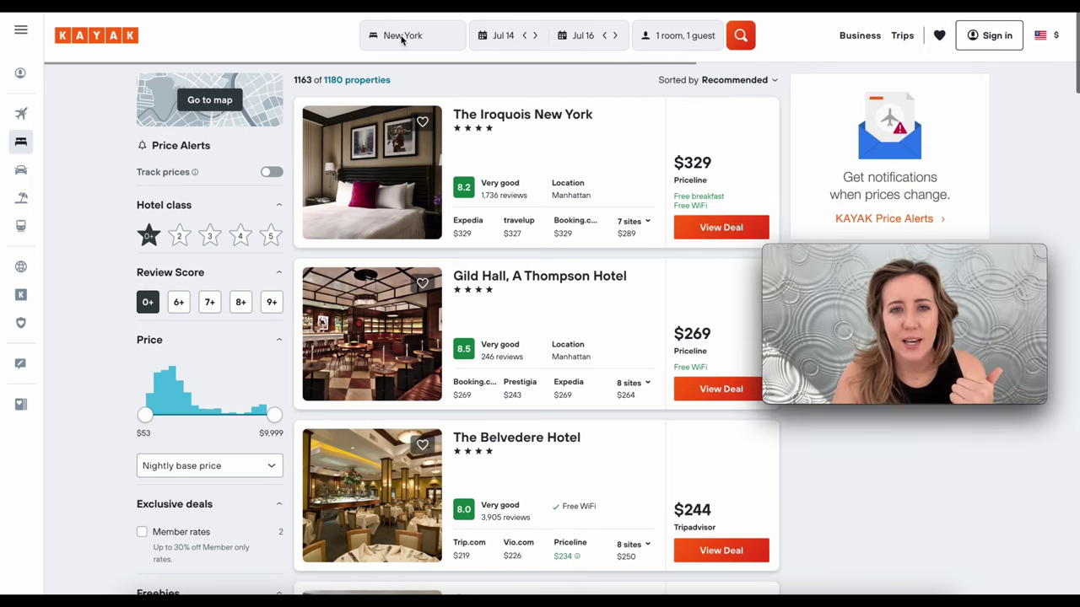
Switch to KAYAK and change the hotel search to Brooklyn, New York, for Fri 7/14 to Sun 7/16, 1 room, 1 guest
{"action": "left_click", "coordinate": [442, 39]}
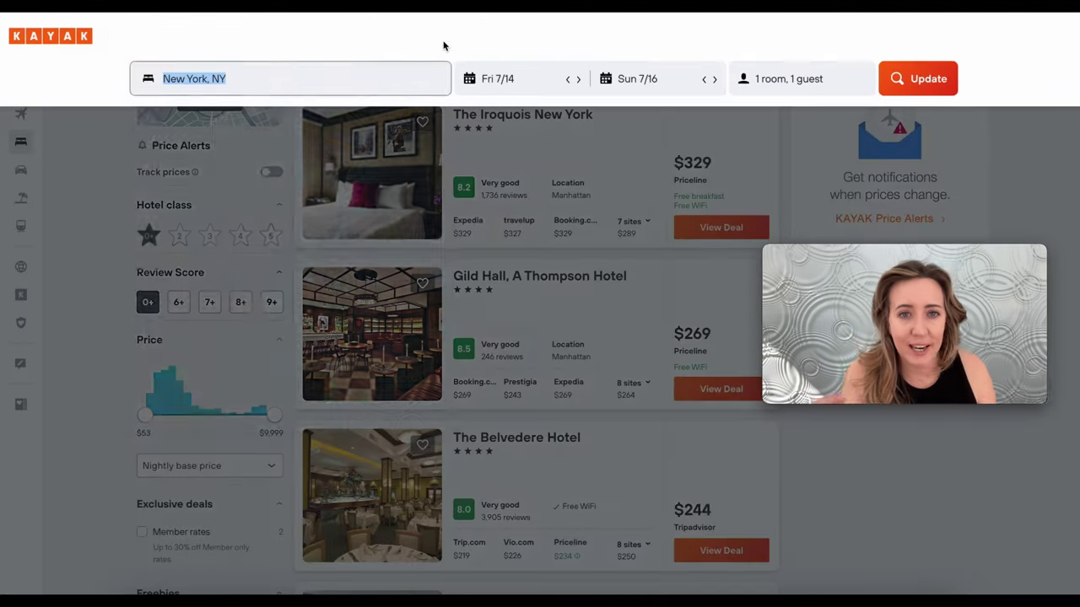
{"action": "type", "text": "Brook"}
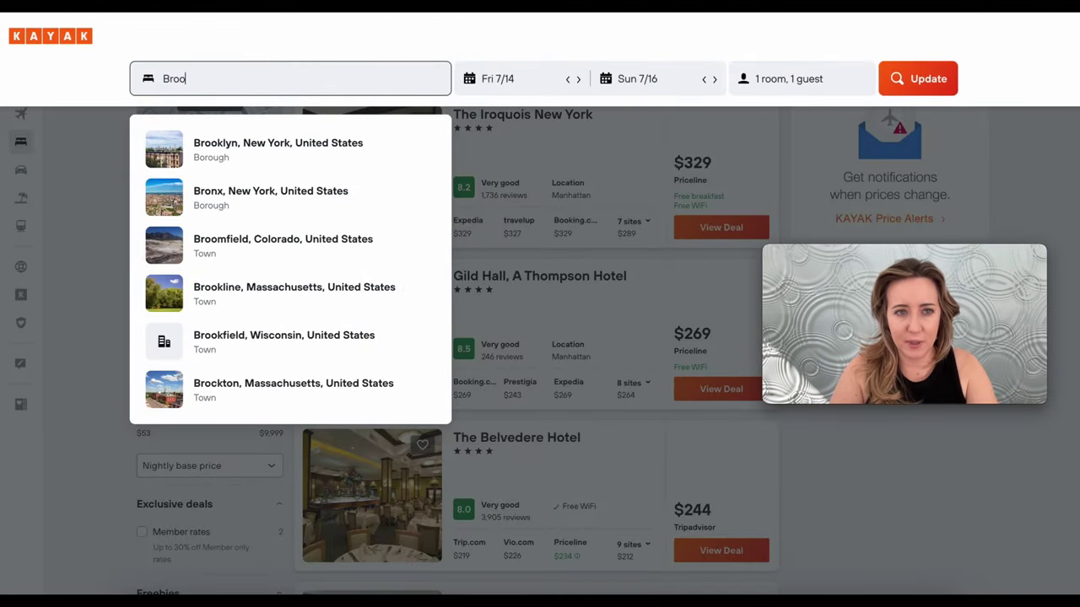
{"action": "left_click", "coordinate": [257, 161]}
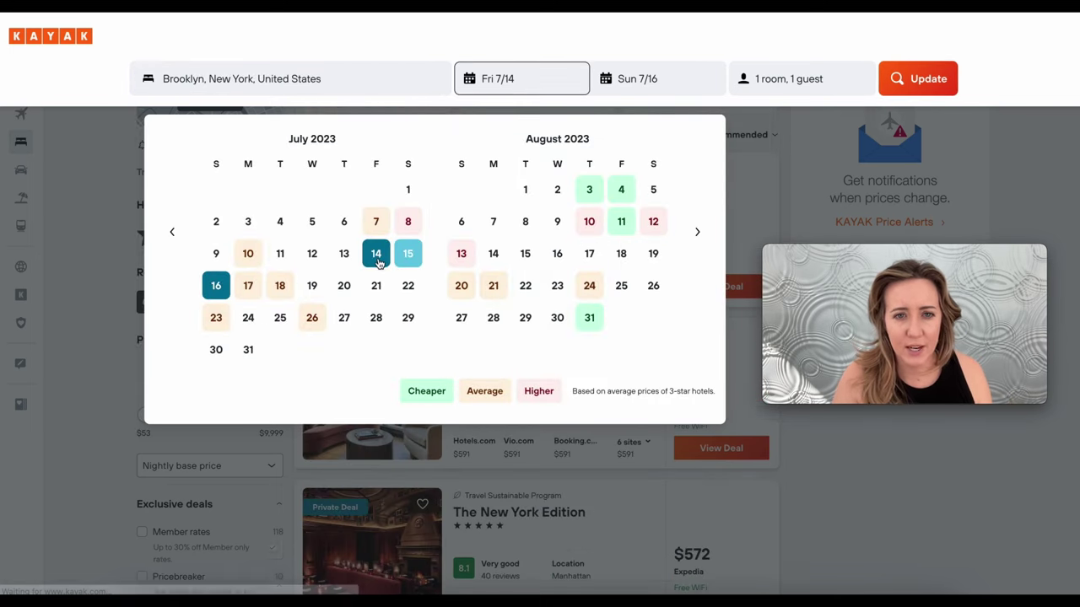
{"action": "left_click", "coordinate": [673, 79]}
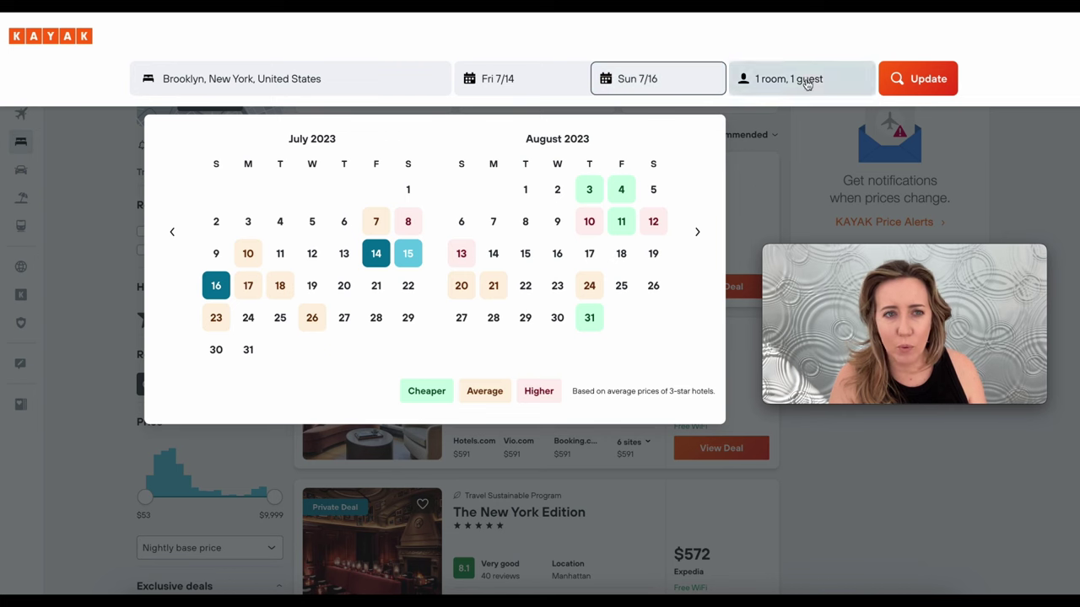
{"action": "left_click", "coordinate": [918, 80]}
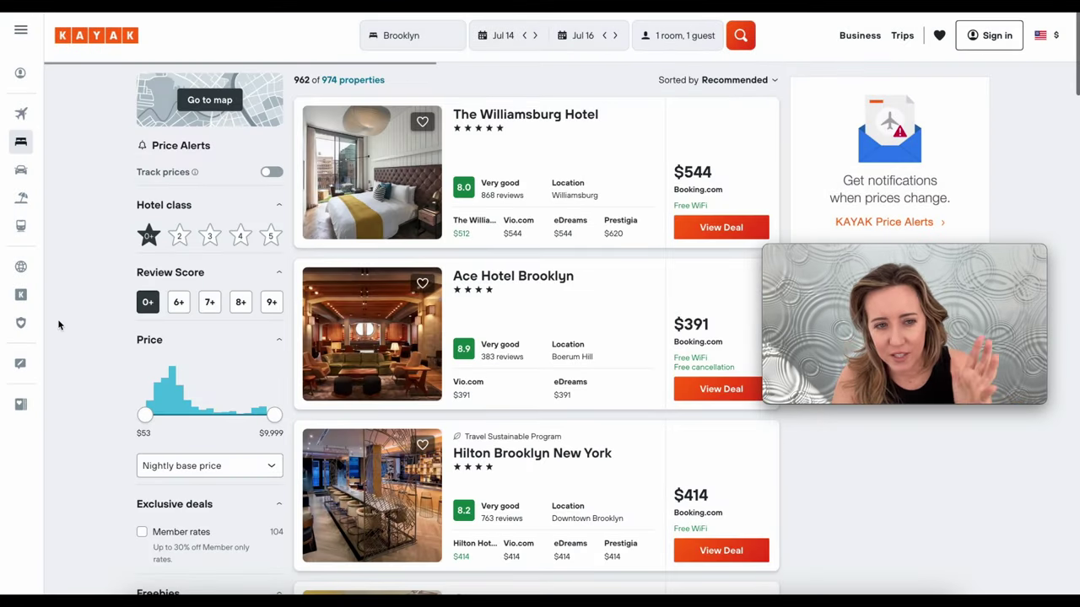
Limit the nightly hotel price to a maximum of about $248 and browse the filtered Brooklyn listings
{"action": "left_click_drag", "start_coordinate": [272, 414], "coordinate": [166, 419]}
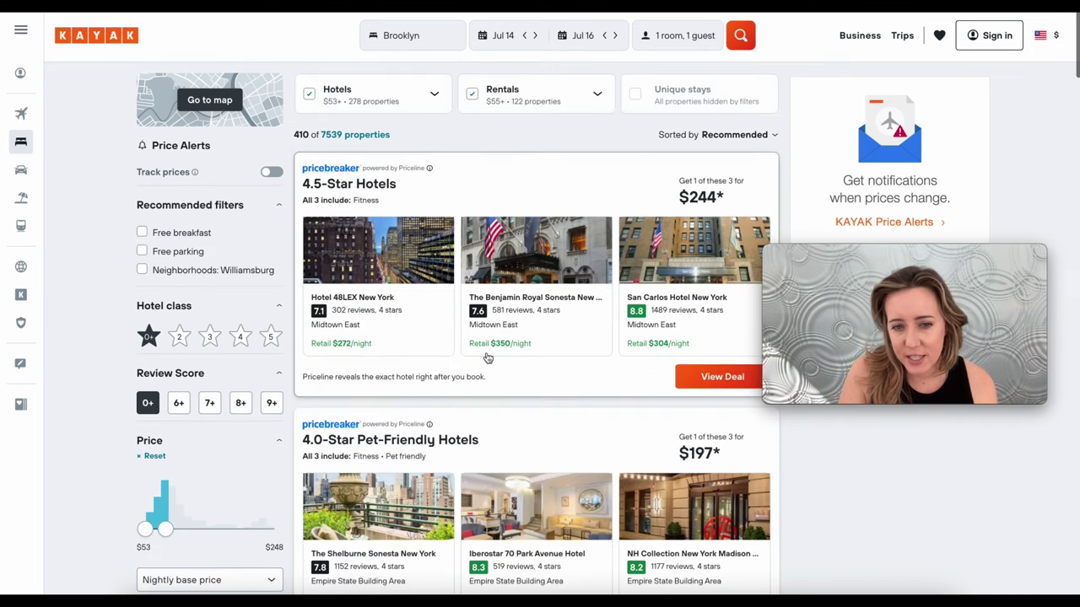
{"action": "scroll", "coordinate": [484, 357], "scroll_direction": "down", "scroll_amount": 6}
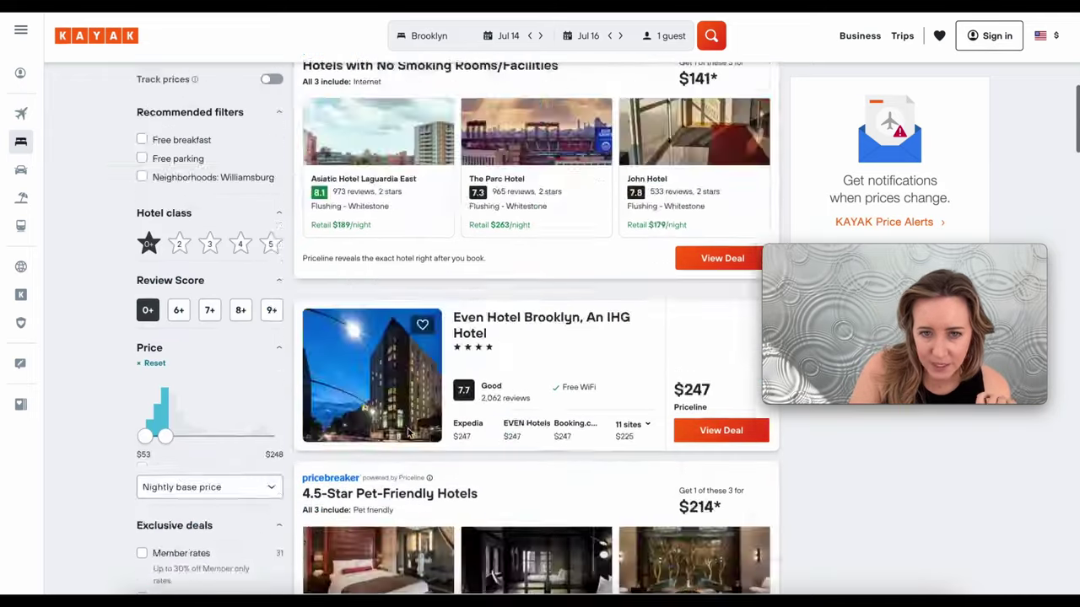
{"action": "scroll", "coordinate": [402, 416], "scroll_direction": "up", "scroll_amount": 7}
Show the hotels on the map and examine Hampton Inn Brooklyn/Downtown and Brooklyn Motor Inn
{"action": "left_click", "coordinate": [211, 100]}
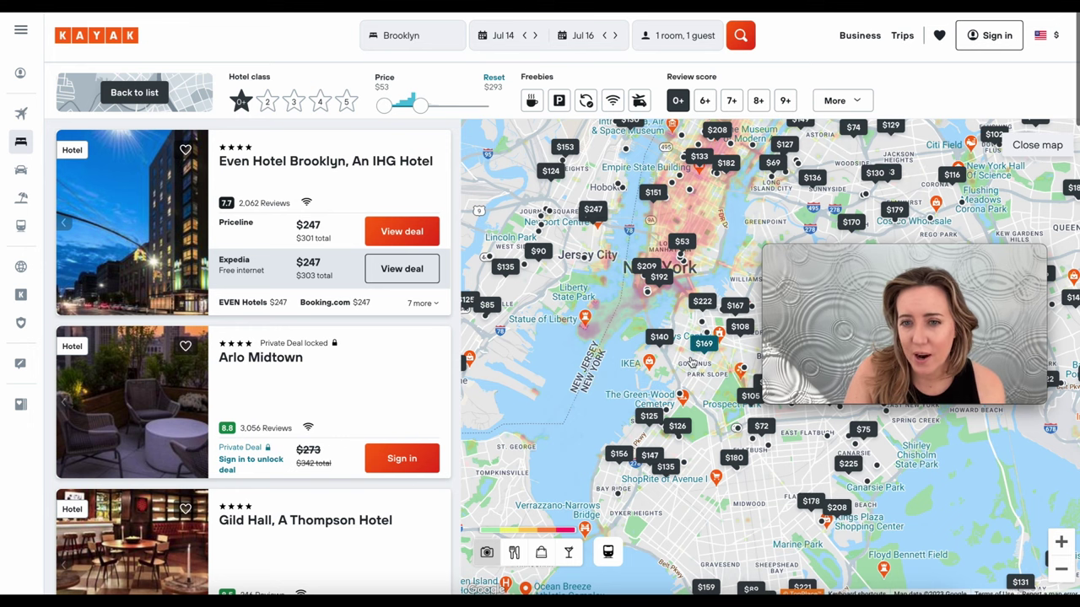
{"action": "scroll", "coordinate": [690, 363], "scroll_direction": "up", "scroll_amount": 5}
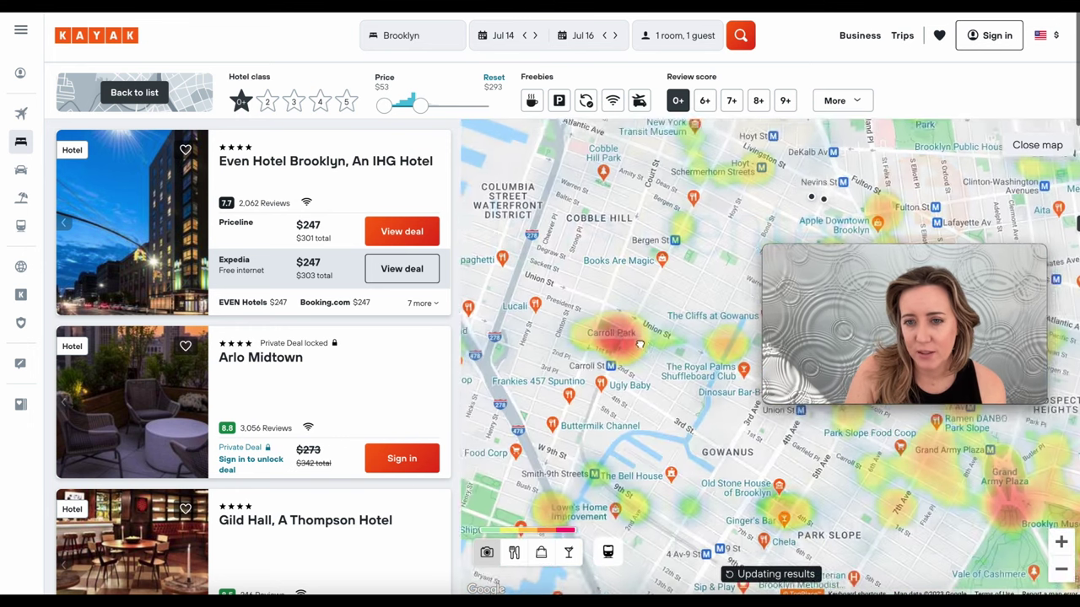
{"action": "scroll", "coordinate": [639, 345], "scroll_direction": "down", "scroll_amount": 3}
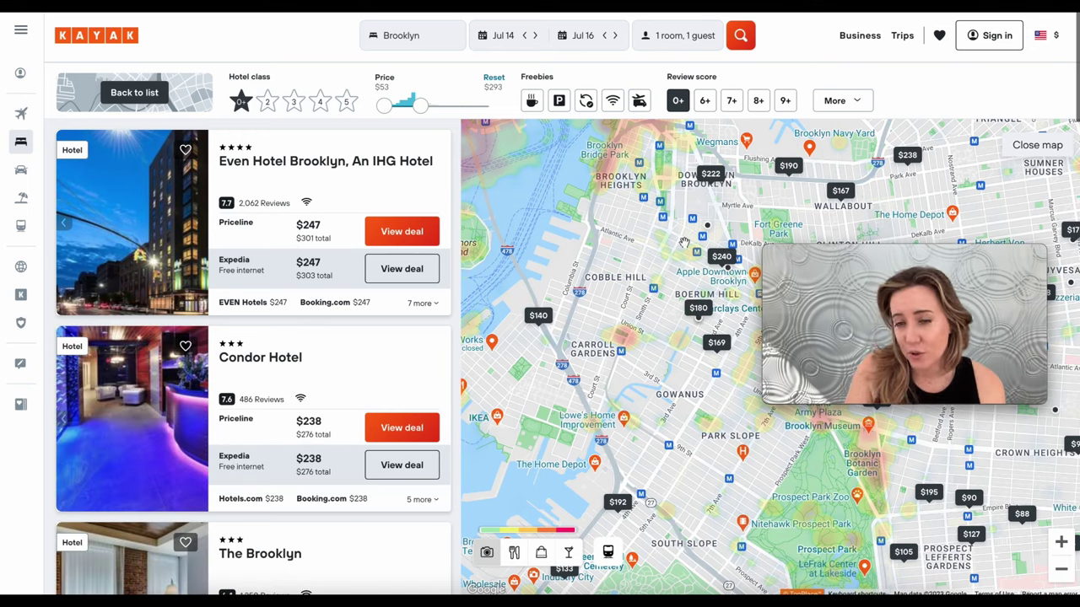
{"action": "left_click", "coordinate": [711, 175]}
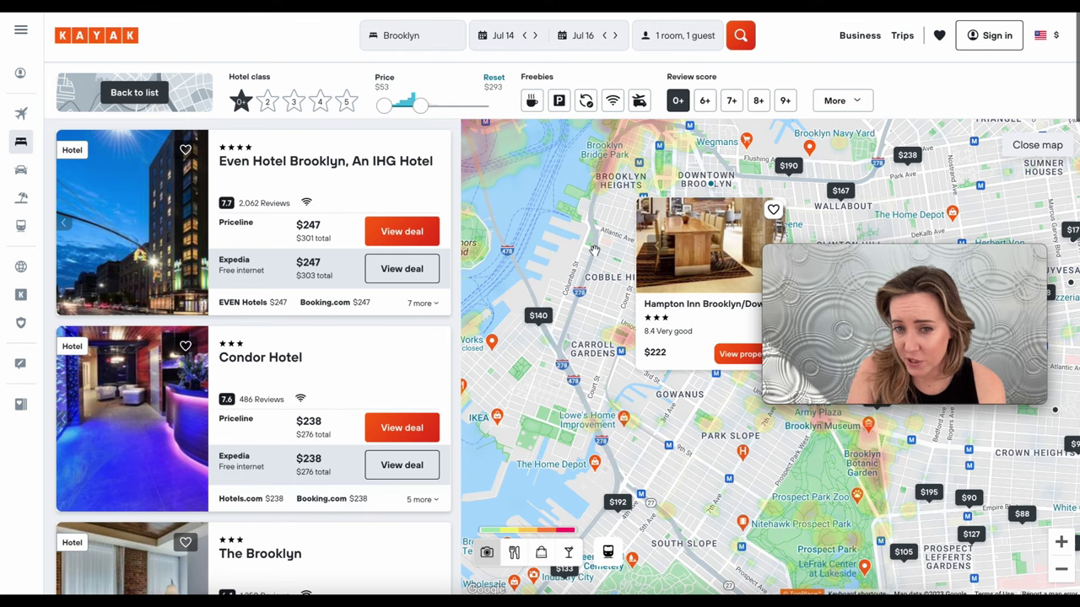
{"action": "left_click", "coordinate": [538, 319]}
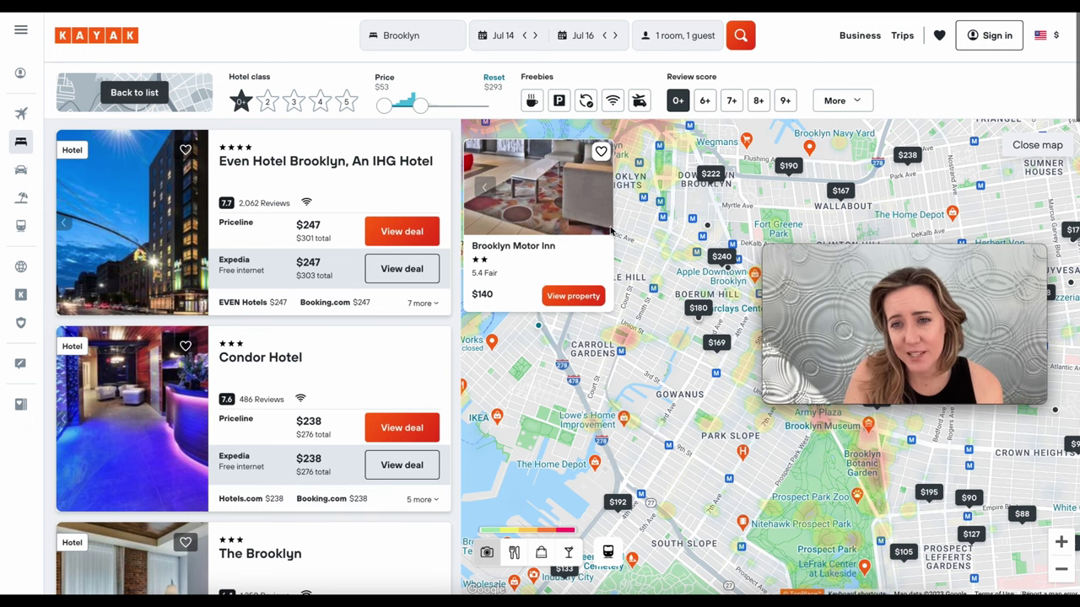
{"action": "left_click", "coordinate": [712, 175]}
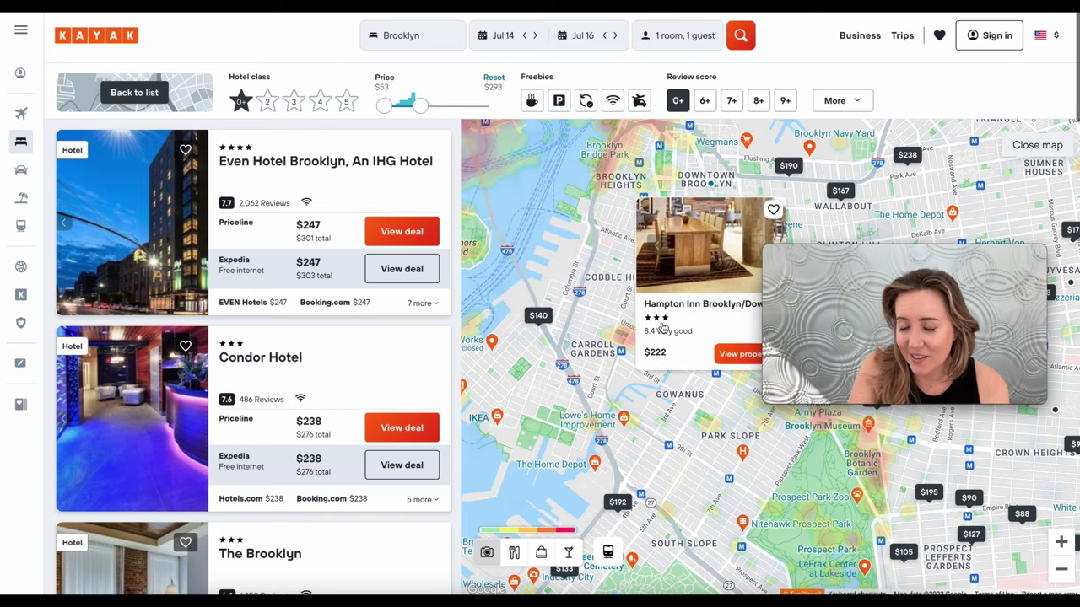
{"action": "left_click", "coordinate": [569, 224]}
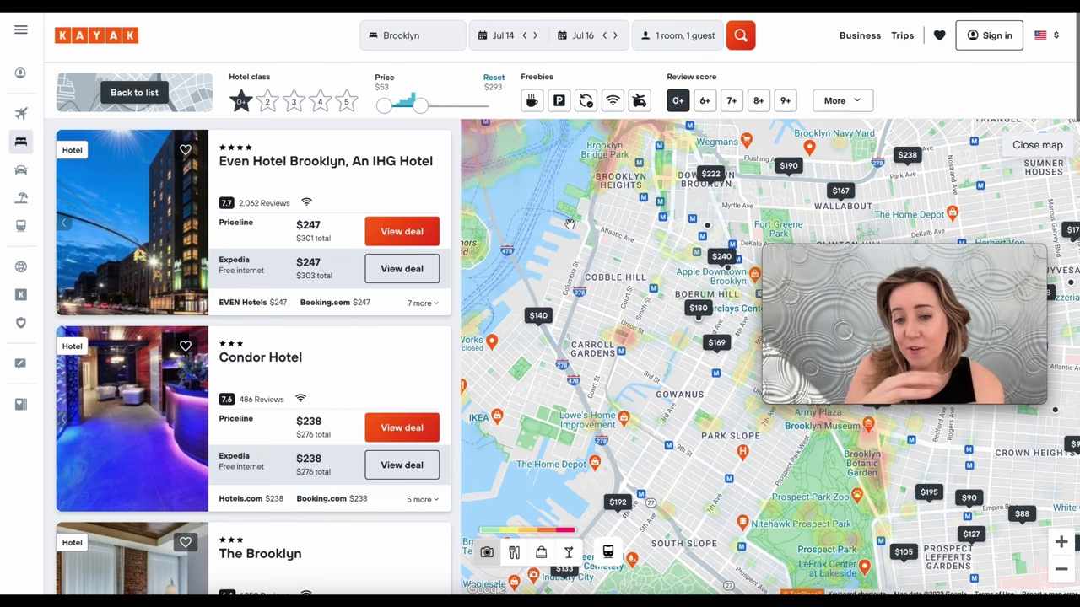
Check the details of The Baltic Hotel, the $190 hotel near Flushing Ave and Condor Hotel on the map
{"action": "left_click", "coordinate": [696, 310]}
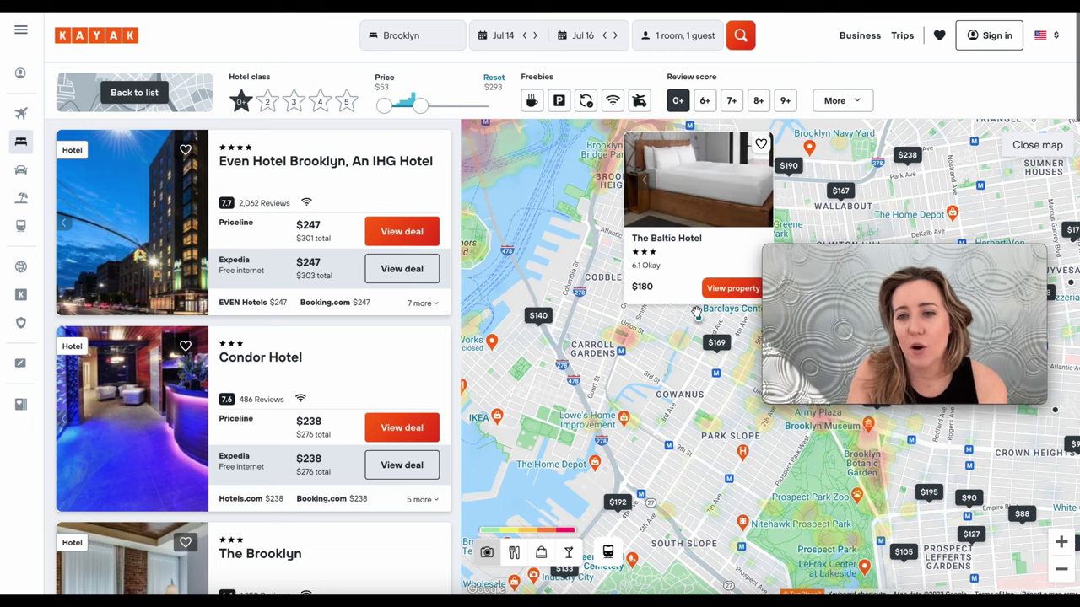
{"action": "left_click", "coordinate": [713, 352]}
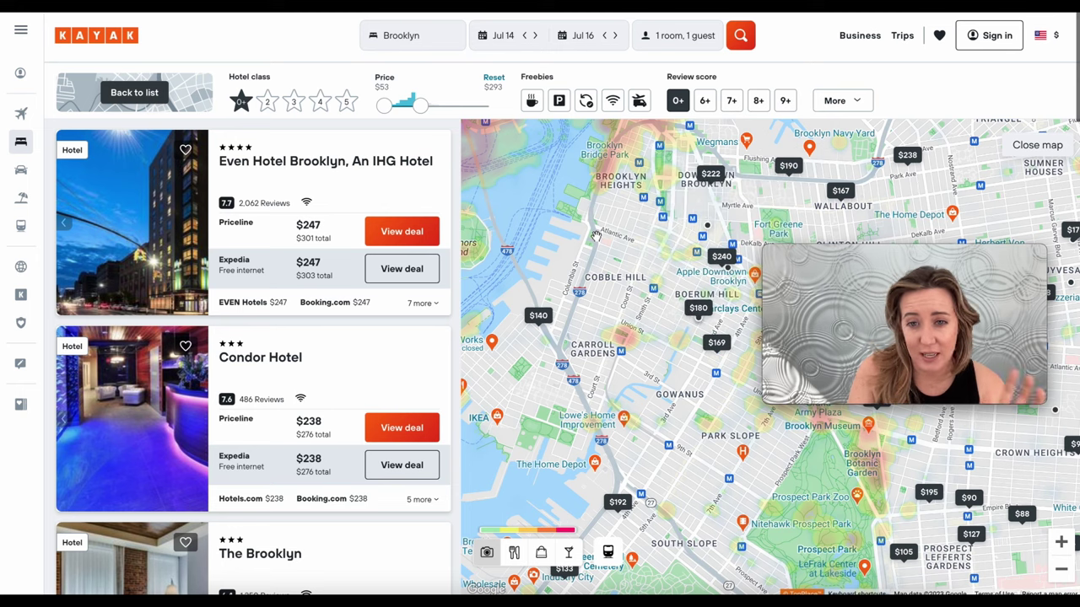
{"action": "left_click", "coordinate": [788, 166]}
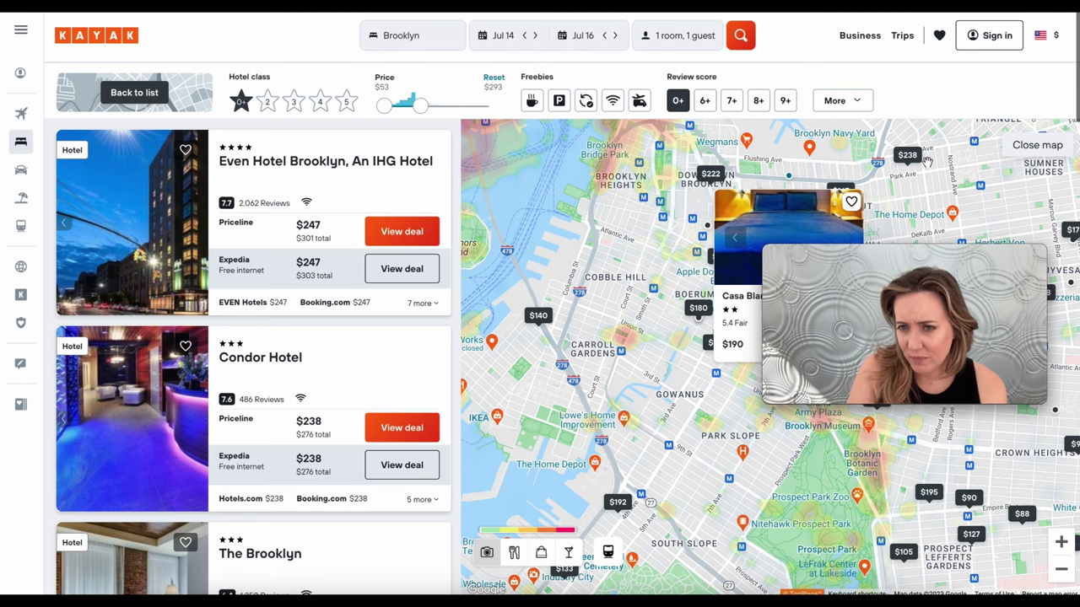
{"action": "left_click", "coordinate": [908, 155]}
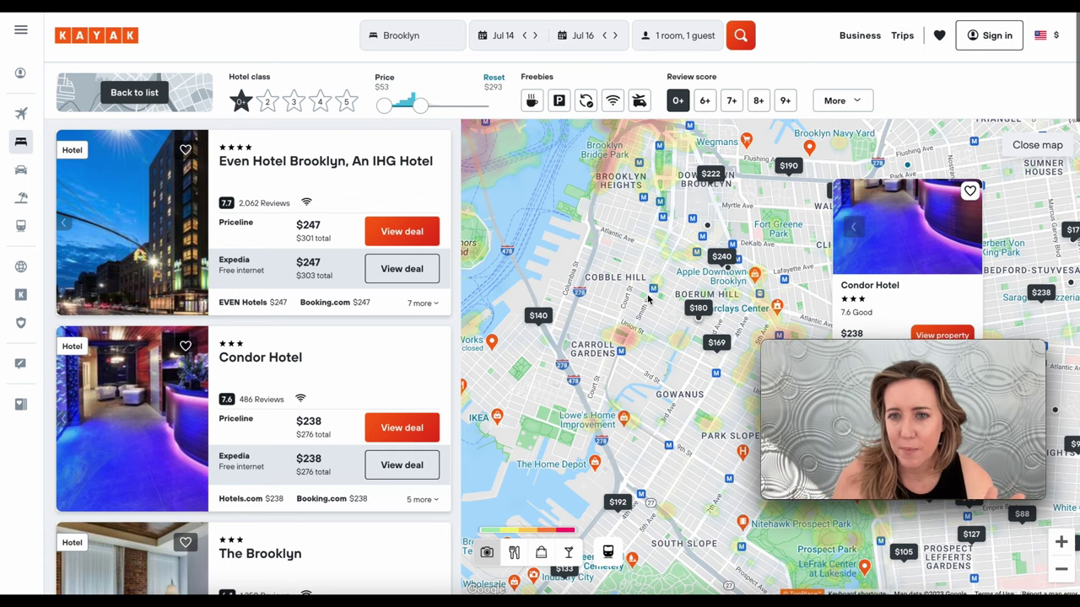
Open the Hampton Inn Brooklyn/Downtown property, look the hotel up on Google and copy its name
{"action": "left_click", "coordinate": [709, 174]}
{"action": "left_click", "coordinate": [754, 307]}
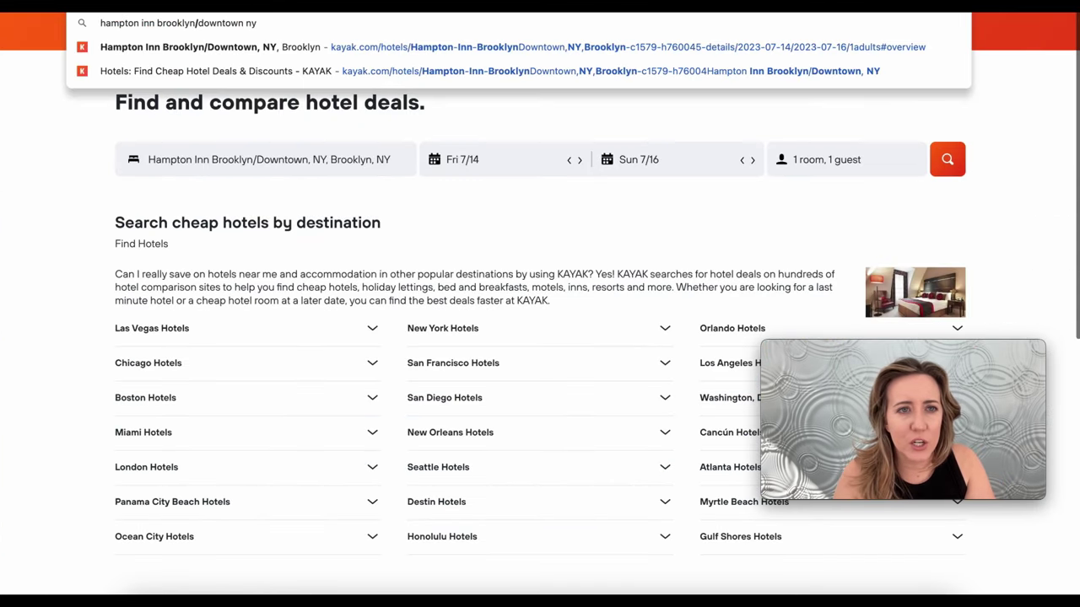
{"action": "key", "text": "Return"}
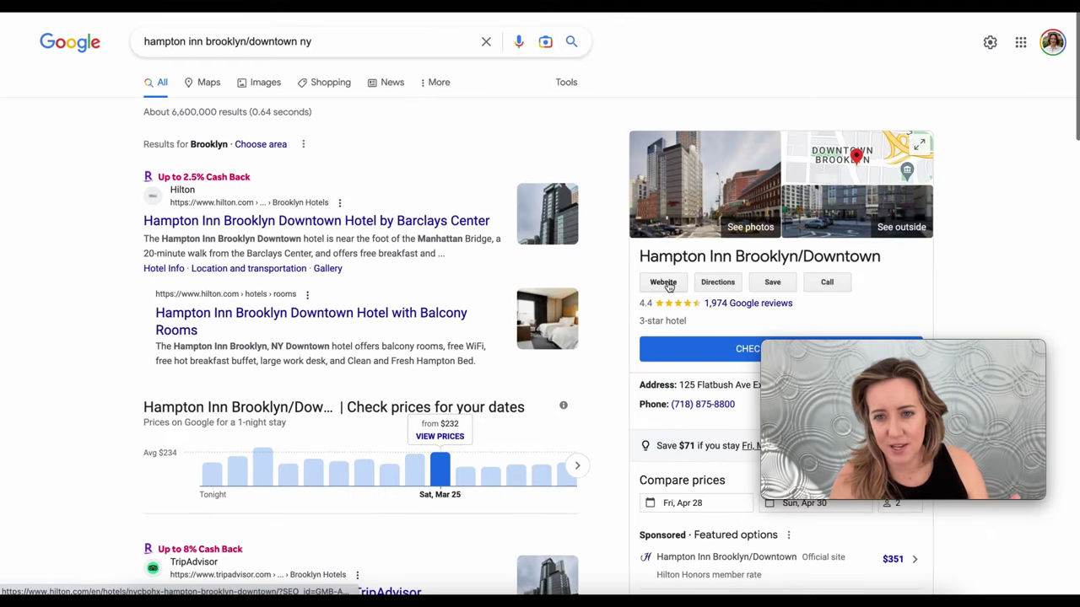
{"action": "left_click_drag", "start_coordinate": [886, 255], "coordinate": [641, 256]}
{"action": "key", "text": "ctrl+c"}
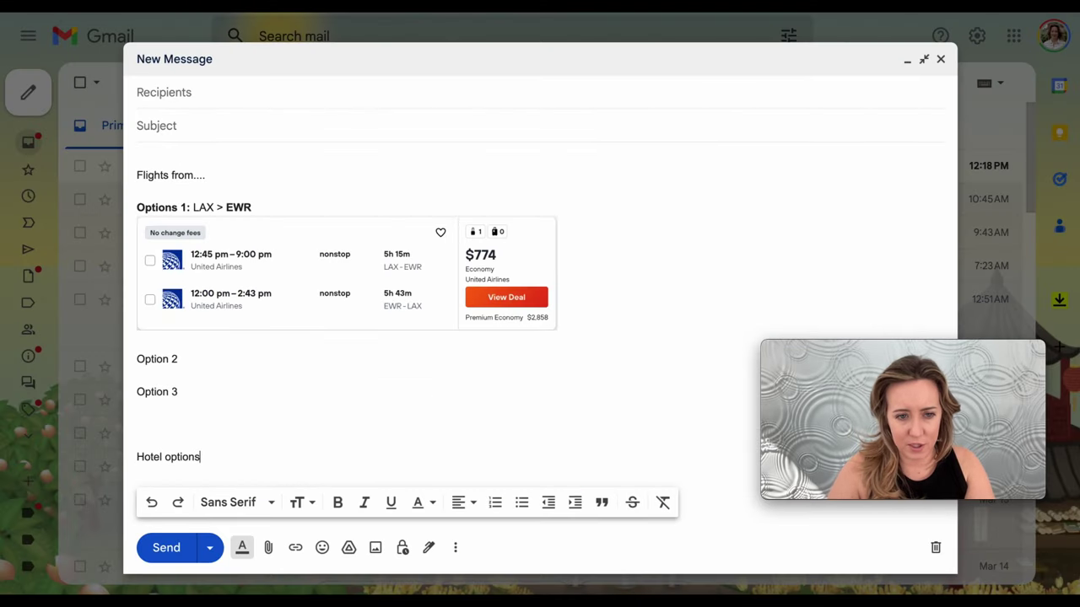
Complete the "Hotel options:" heading in the email draft and add the line "Option 1: Hampton Inn Brooklyn/Downtown" below it
{"action": "type", "text": ":"}
{"action": "key", "text": "Return"}
{"action": "key", "text": "Return"}
{"action": "type", "text": "Options "}
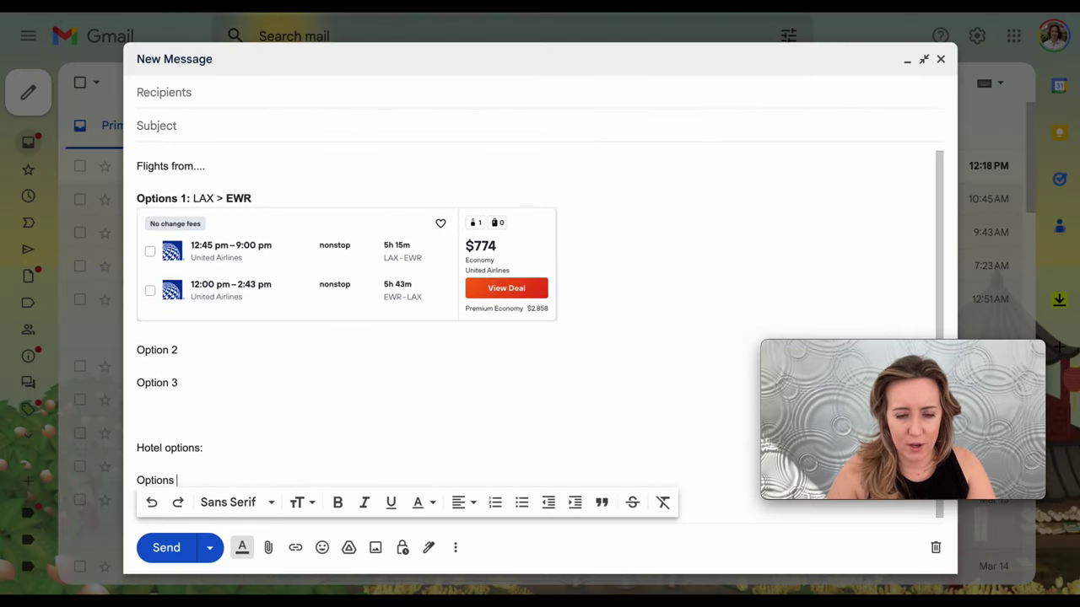
{"action": "type", "text": "1:"}
{"action": "key", "text": "ctrl+v"}
{"action": "key", "text": "Return"}
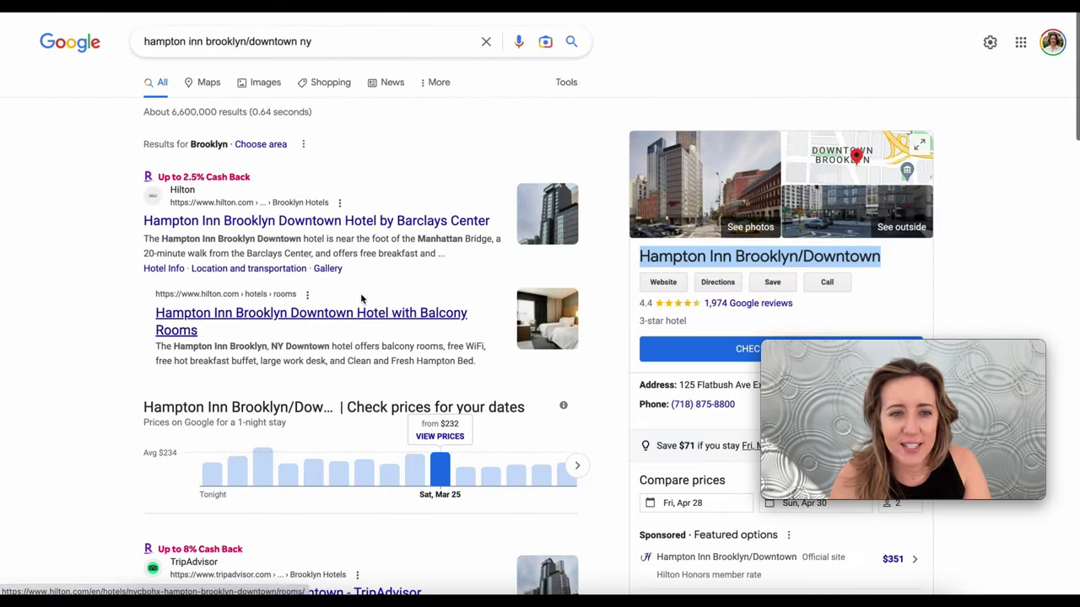
Open the Hampton Inn's official website from Google and link the hotel name in the email draft to that page
{"action": "left_click", "coordinate": [663, 283]}
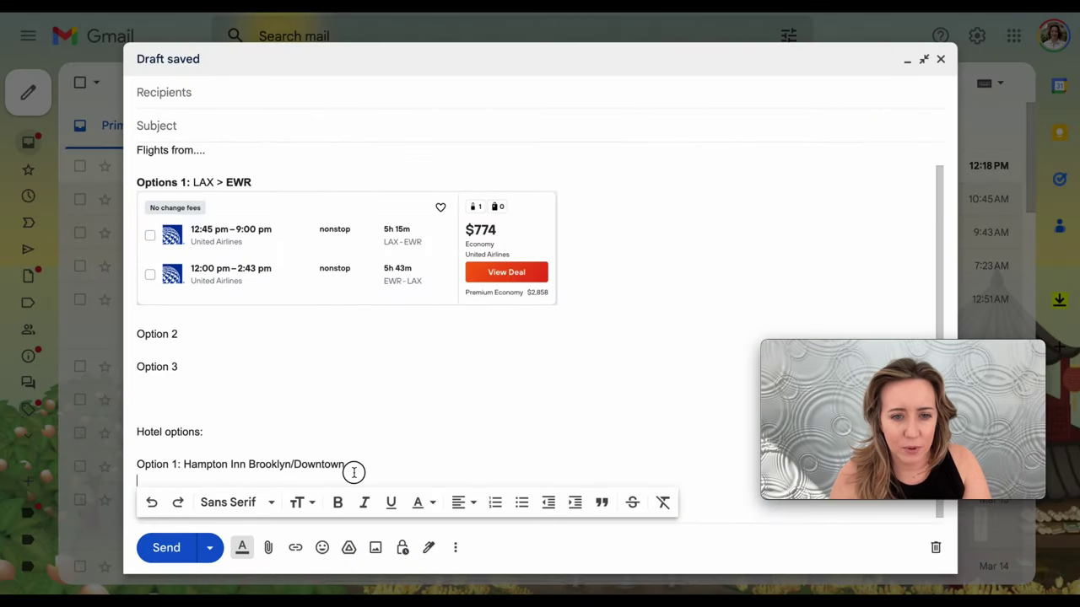
{"action": "left_click_drag", "start_coordinate": [353, 466], "coordinate": [183, 461]}
{"action": "key", "text": "ctrl+k"}
{"action": "key", "text": "ctrl+v"}
{"action": "key", "text": "Return"}
Add the lines "8/10 stars" and "King room $222 before tax ($1000 total per stay)" under the linked hotel name
{"action": "type", "text": "8/10 stars"}
{"action": "key", "text": "Return"}
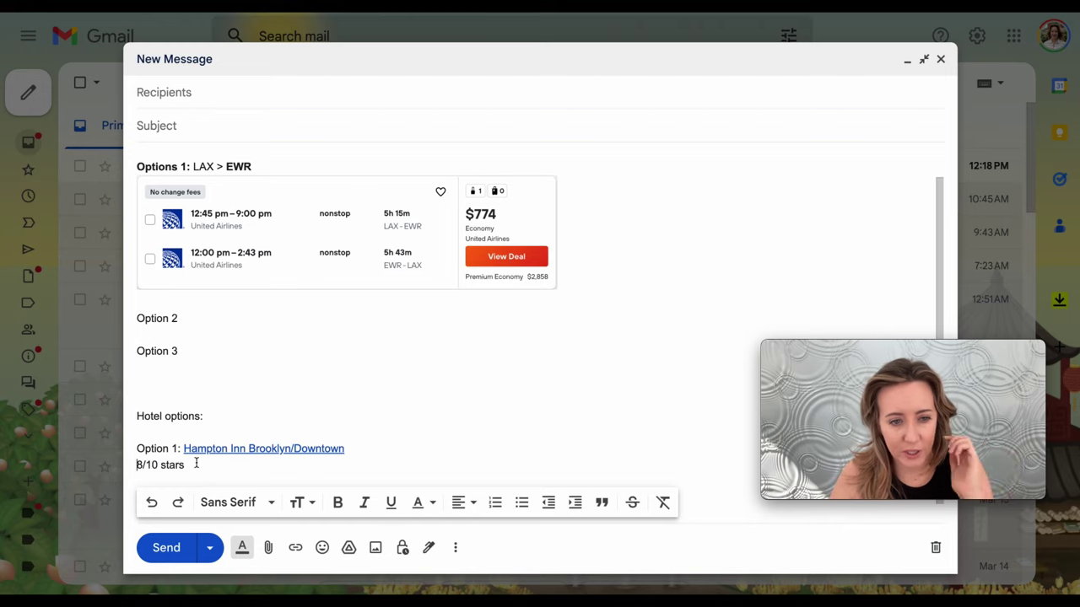
{"action": "key", "text": "End"}
{"action": "key", "text": "Return"}
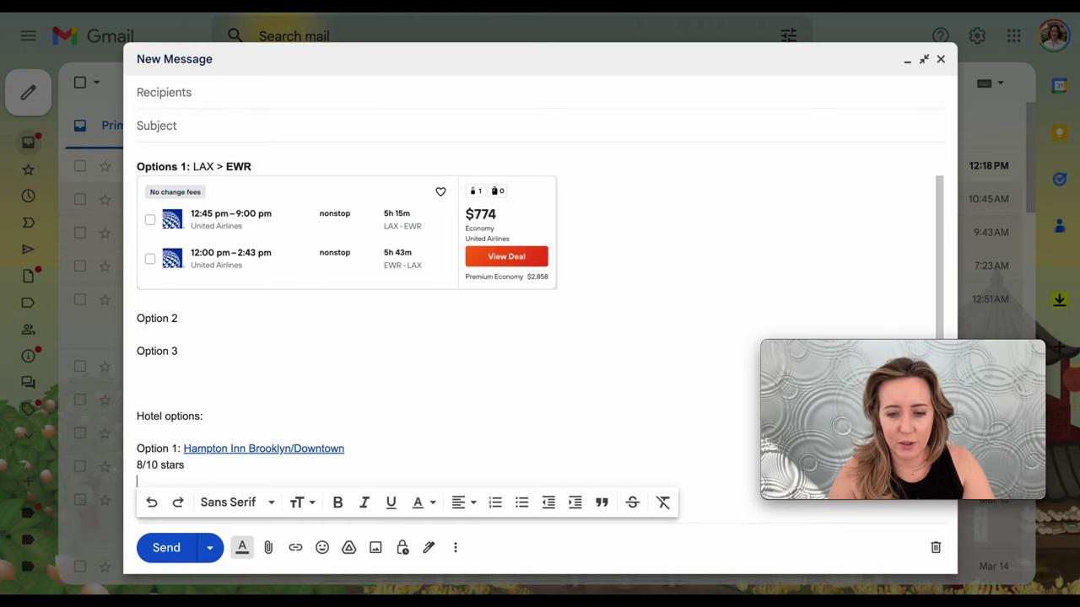
{"action": "type", "text": "King room $222 before tax"}
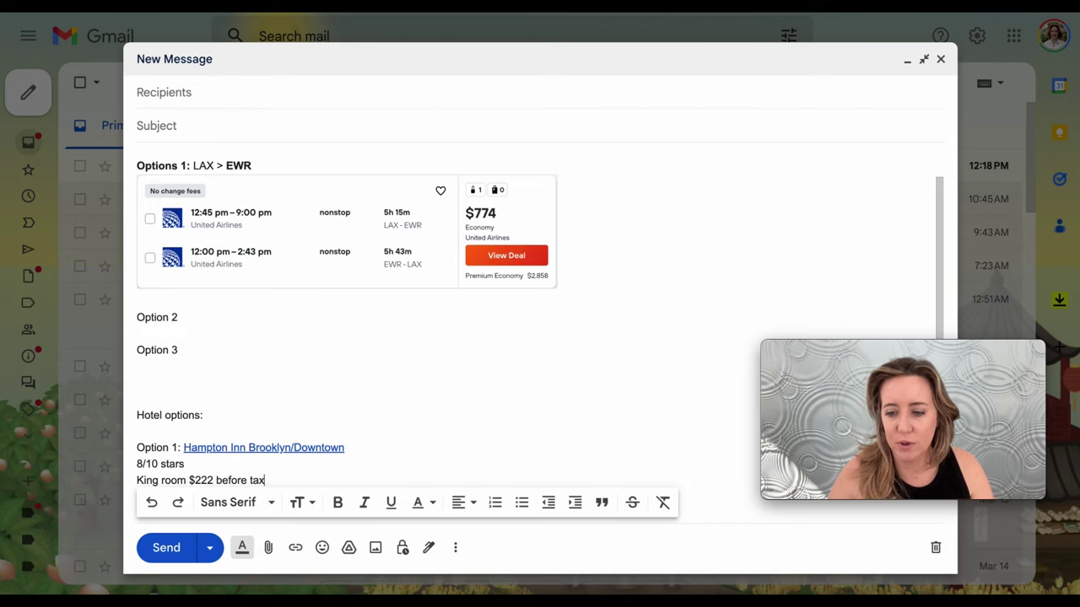
{"action": "key", "text": "Return"}
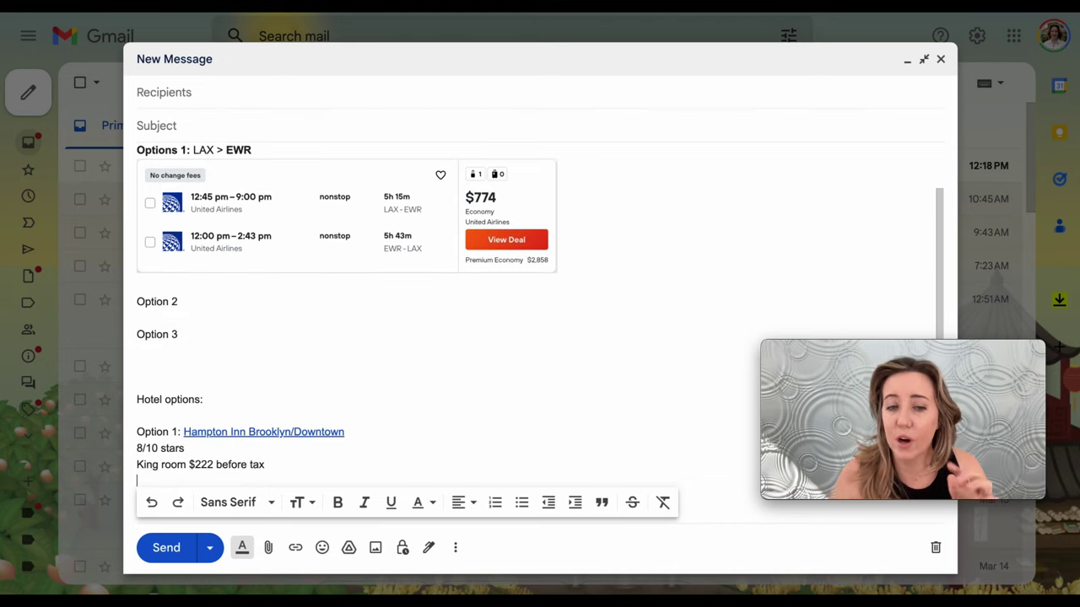
{"action": "type", "text": "($1000 total per stay)"}
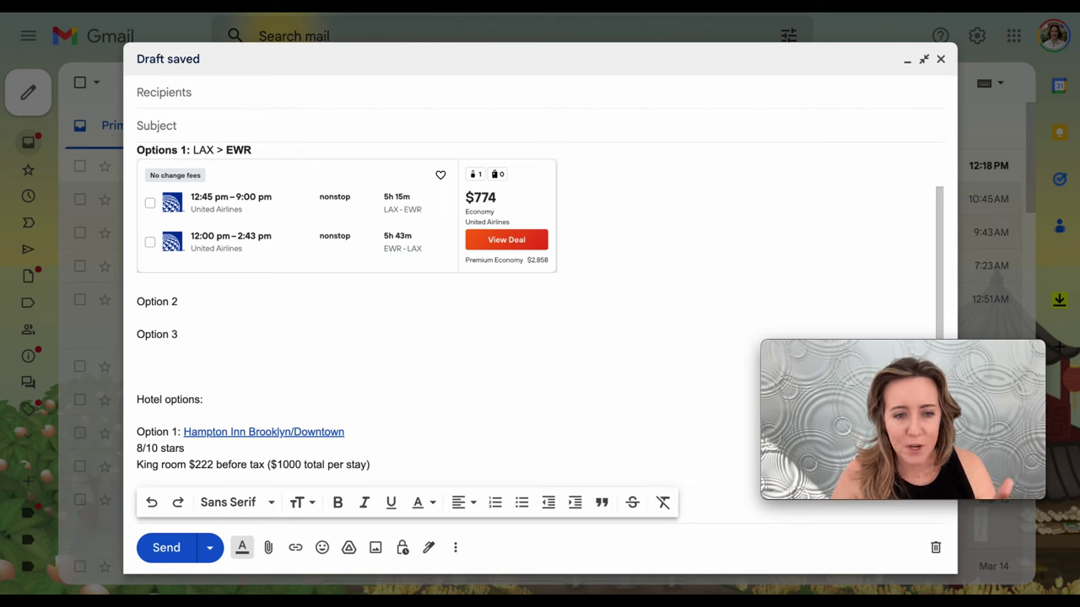
{"action": "key", "text": "Return"}
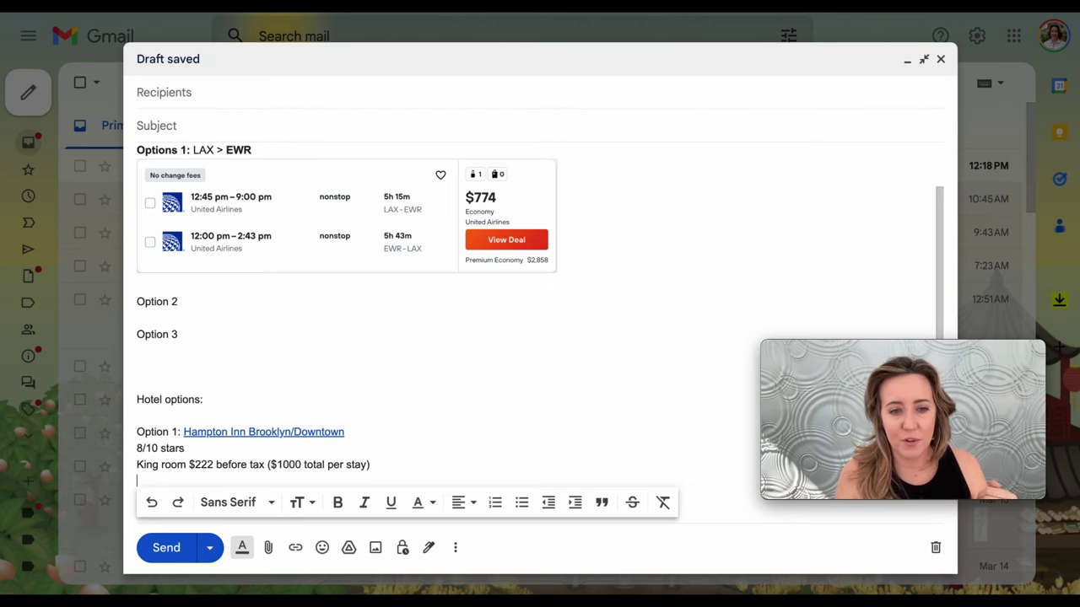
{"action": "left_click", "coordinate": [263, 432]}
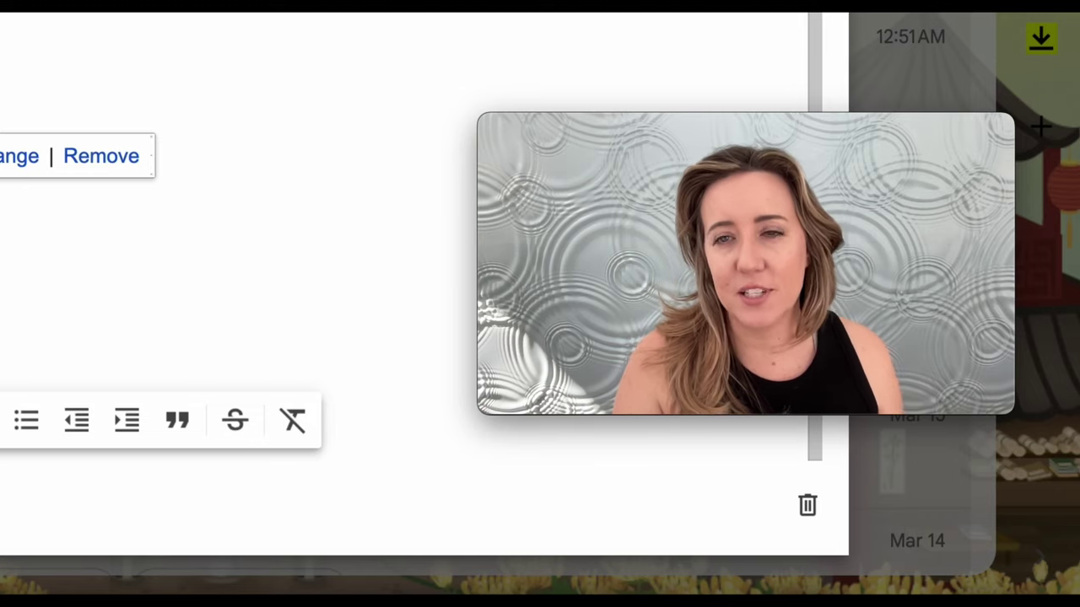